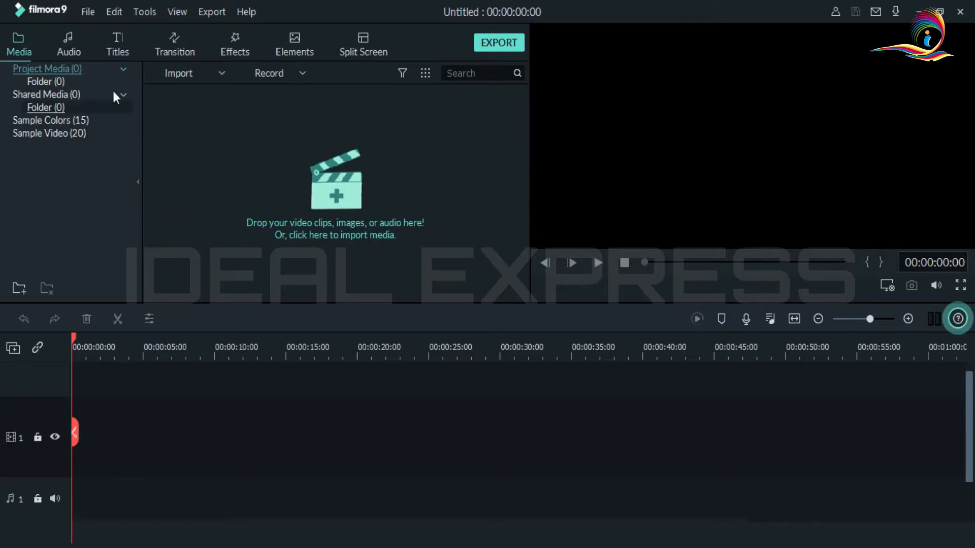
Start a media import and browse to the My Passport (H:) folder YouTube > FilmoraTemp > Ideal Kiddies > Maths > trick3.
{"action": "left_click", "coordinate": [338, 196]}
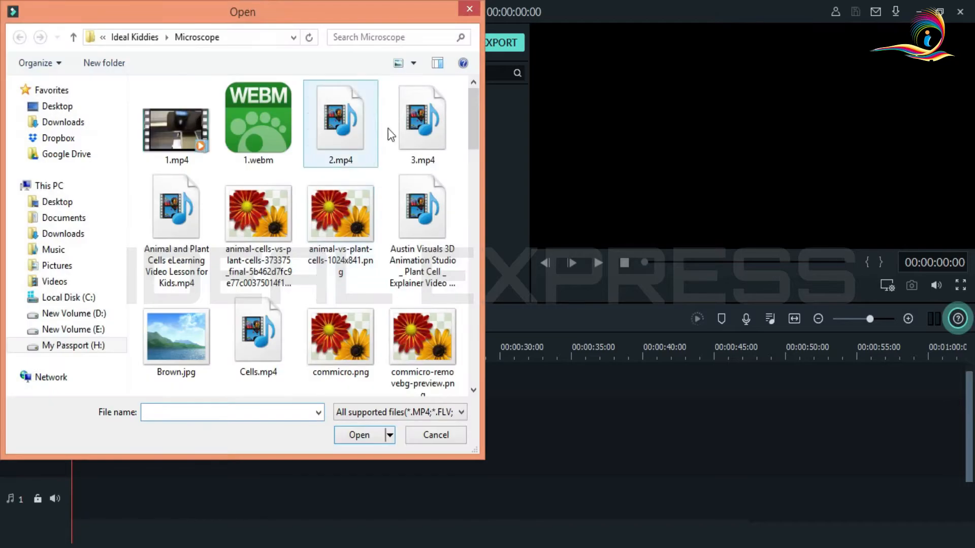
{"action": "left_click", "coordinate": [84, 347]}
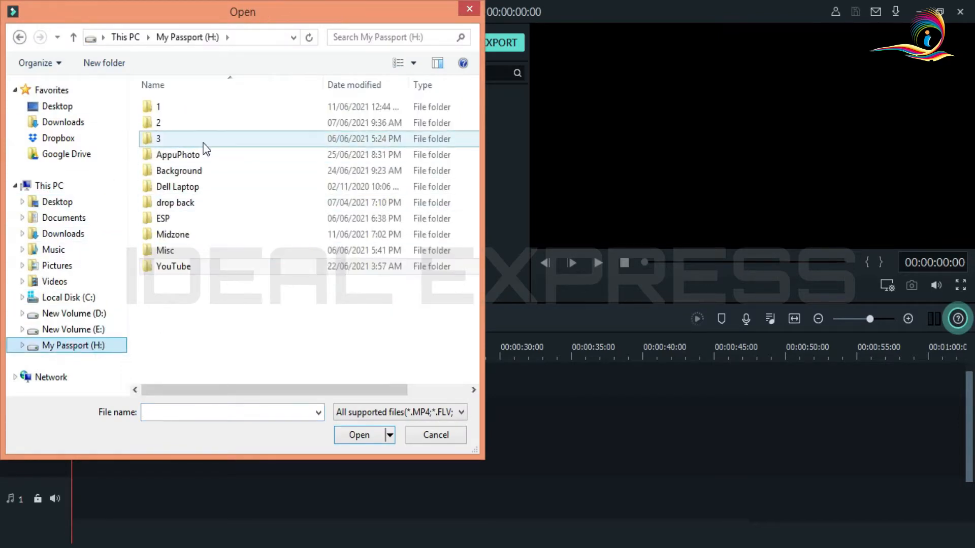
{"action": "left_click", "coordinate": [194, 269]}
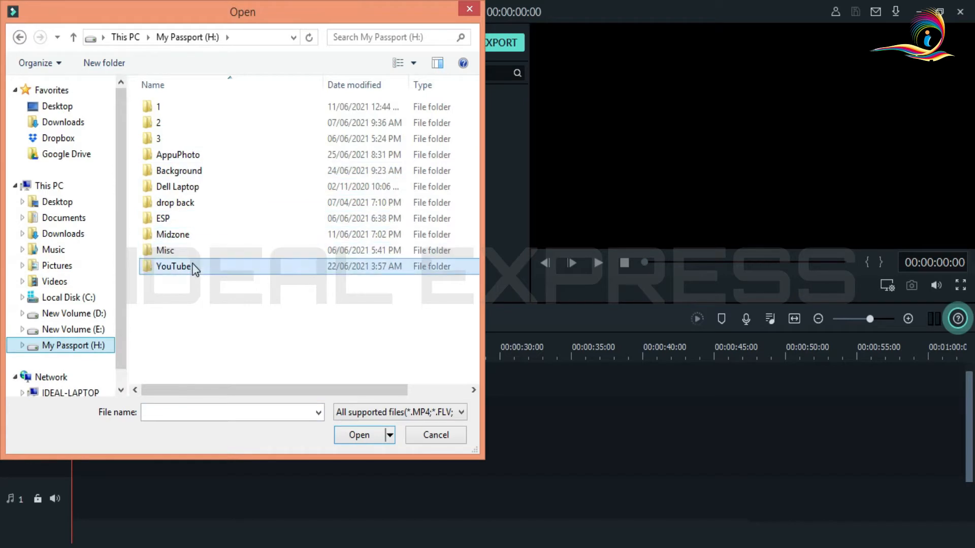
{"action": "double_click", "coordinate": [194, 269]}
{"action": "double_click", "coordinate": [203, 142]}
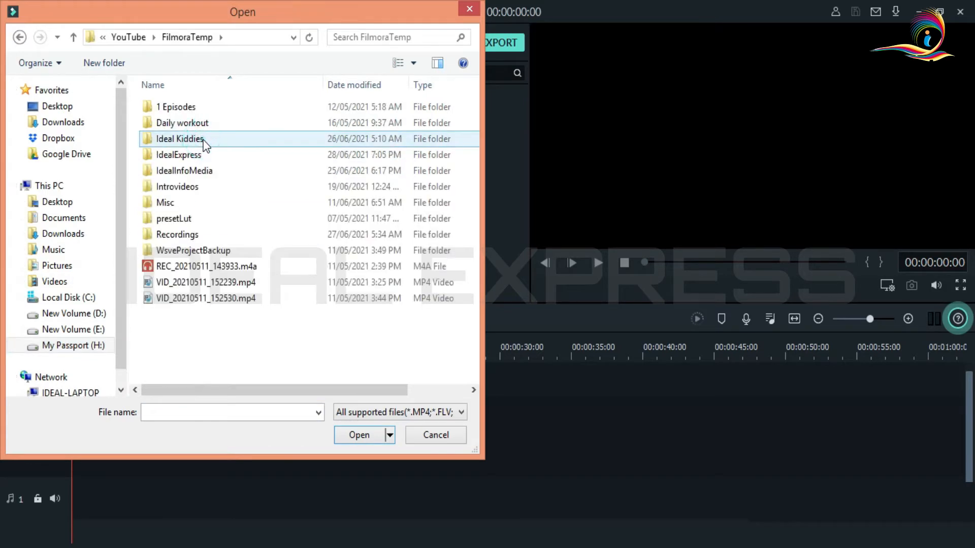
{"action": "double_click", "coordinate": [211, 139]}
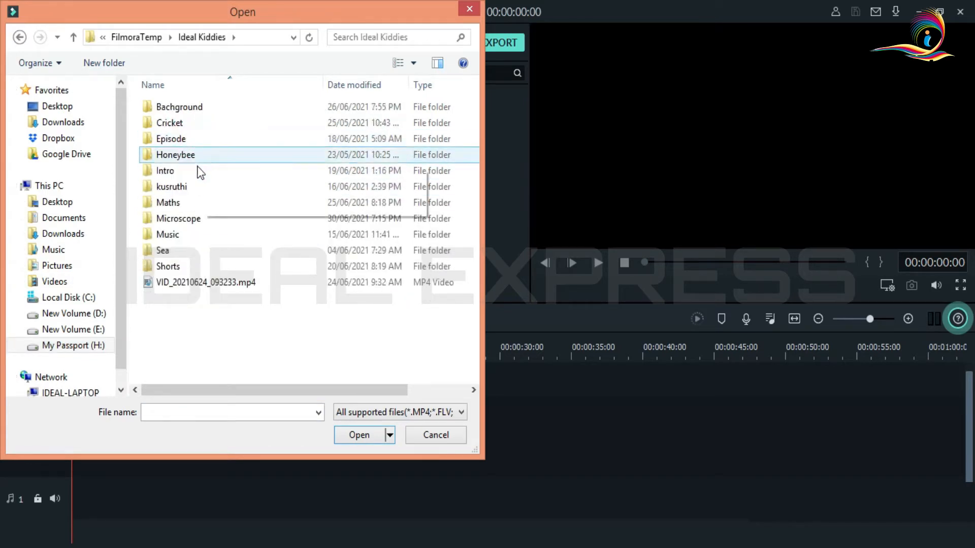
{"action": "double_click", "coordinate": [187, 202]}
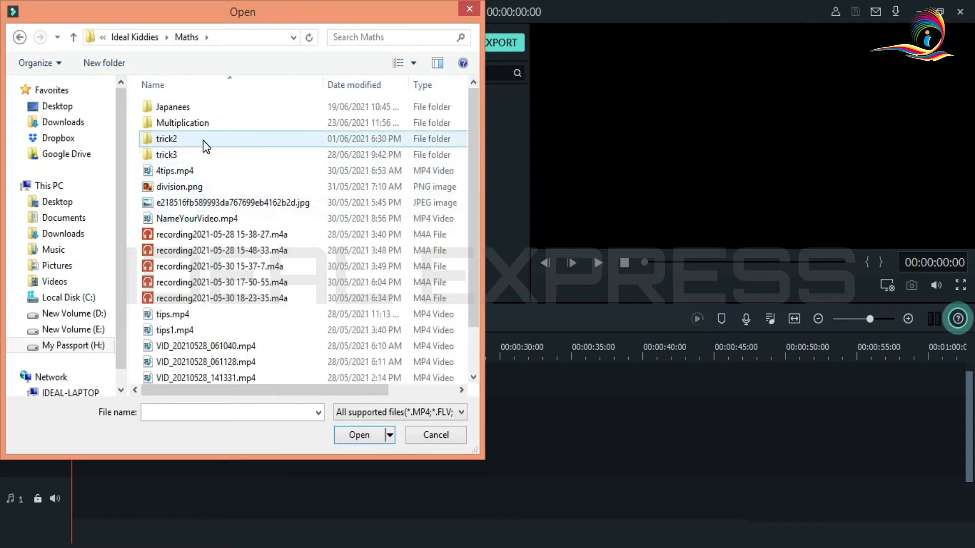
{"action": "double_click", "coordinate": [203, 155]}
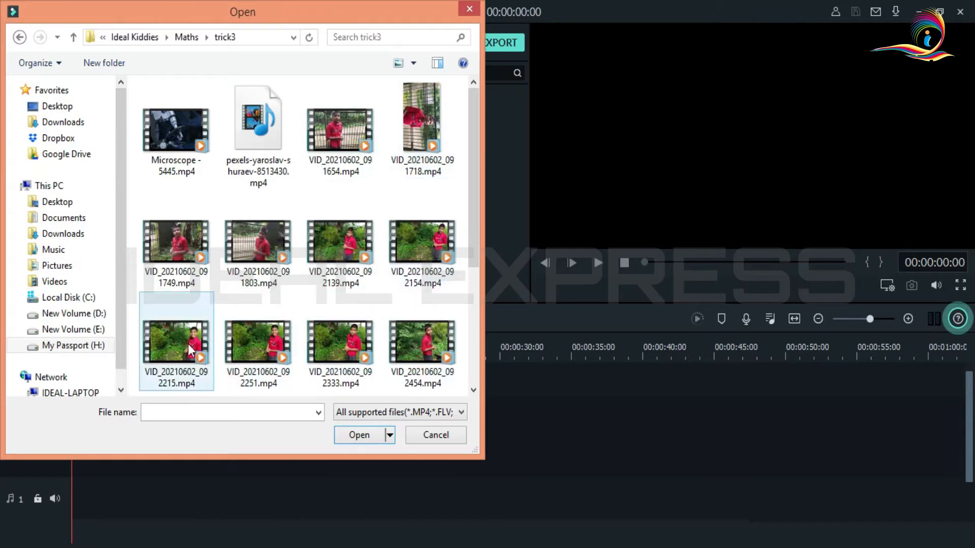
Show the trick3 files as a List and switch them back to Large icons.
{"action": "left_click", "coordinate": [413, 61]}
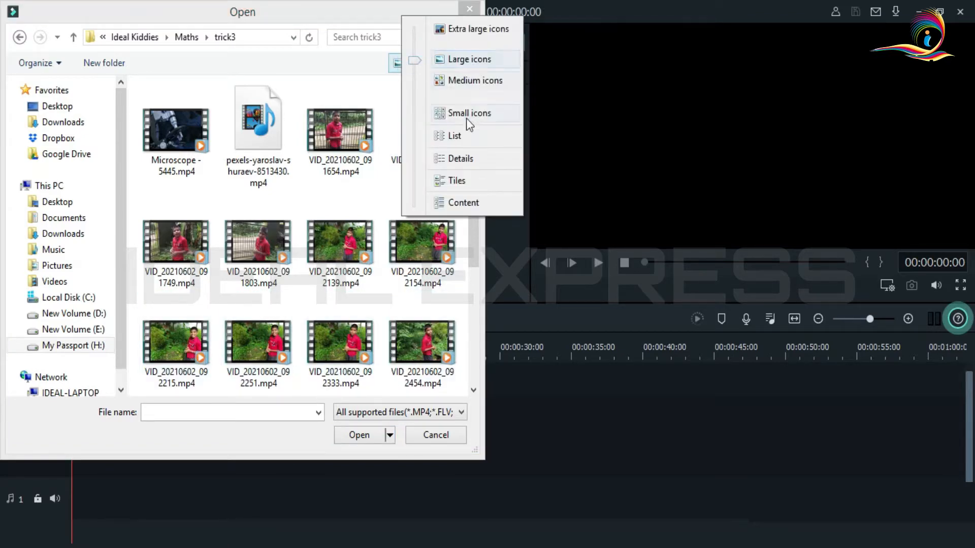
{"action": "left_click", "coordinate": [455, 138]}
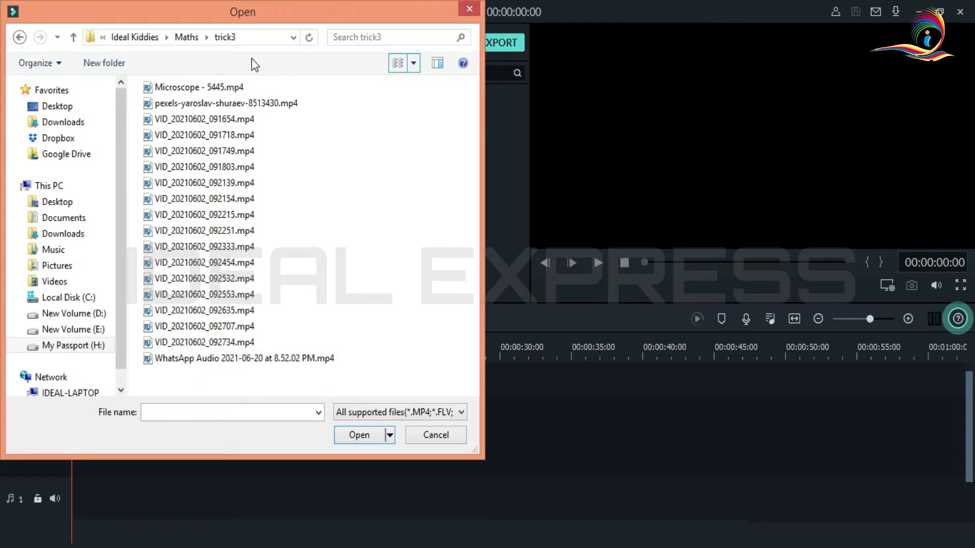
{"action": "left_click", "coordinate": [414, 64]}
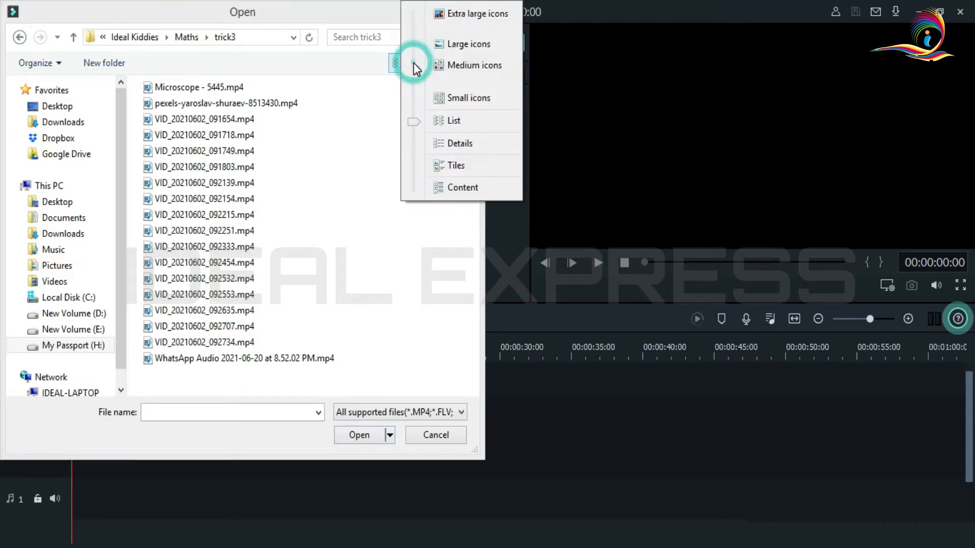
{"action": "left_click", "coordinate": [491, 45]}
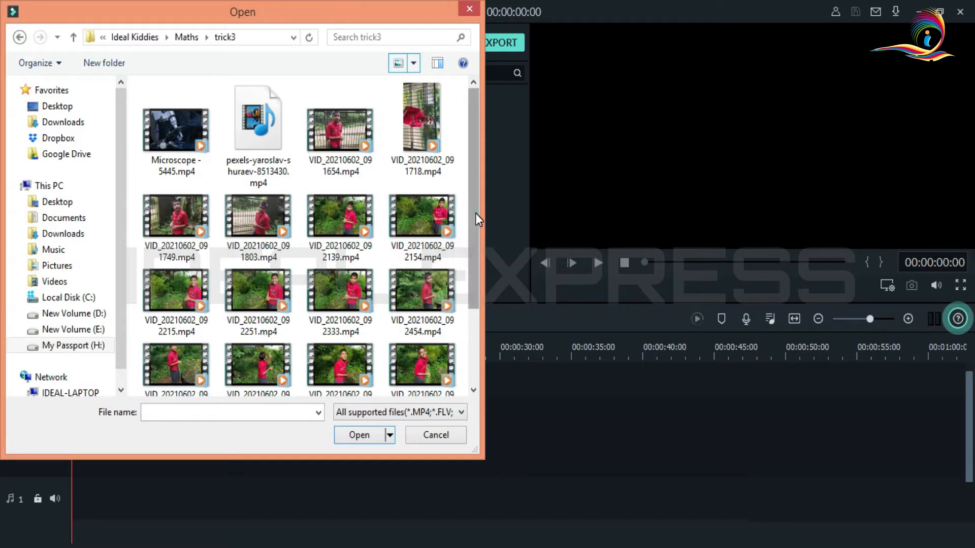
Import the four videos VID_20210602_092215, VID_20210602_092251, VID_20210602_092333 and VID_20210602_092734 into the project media.
{"action": "scroll", "coordinate": [477, 214], "scroll_direction": "down", "scroll_amount": 3}
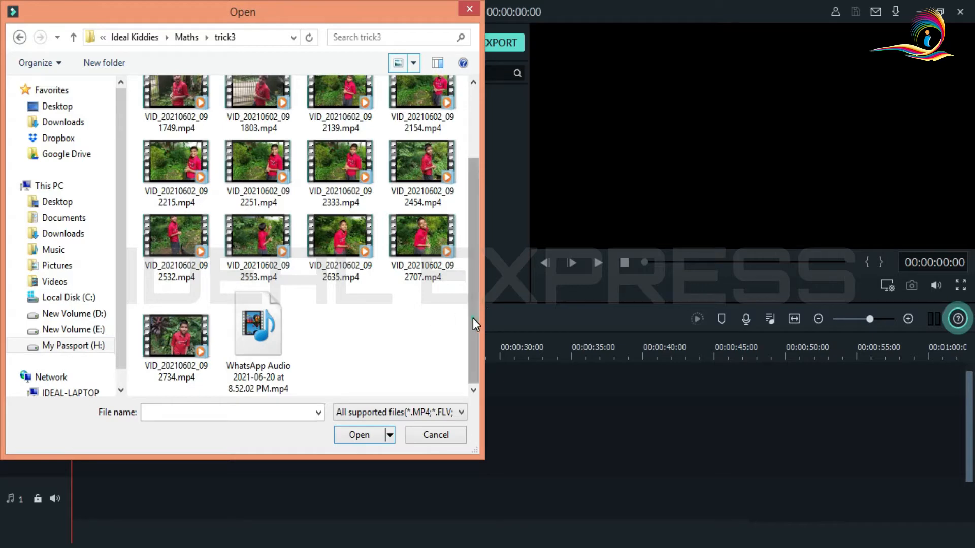
{"action": "left_click_drag", "start_coordinate": [473, 318], "coordinate": [471, 282]}
{"action": "left_click", "coordinate": [178, 383]}
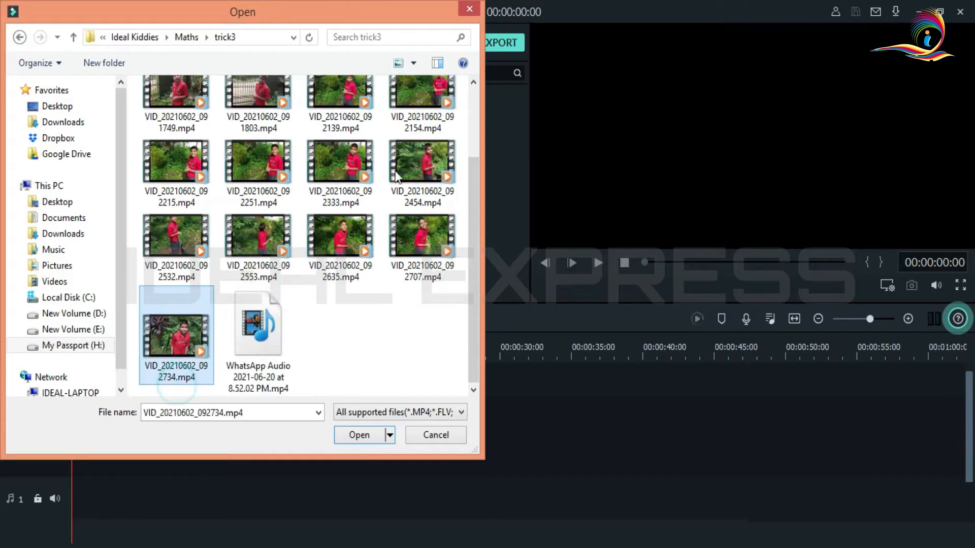
{"action": "left_click", "coordinate": [337, 154], "text": "ctrl"}
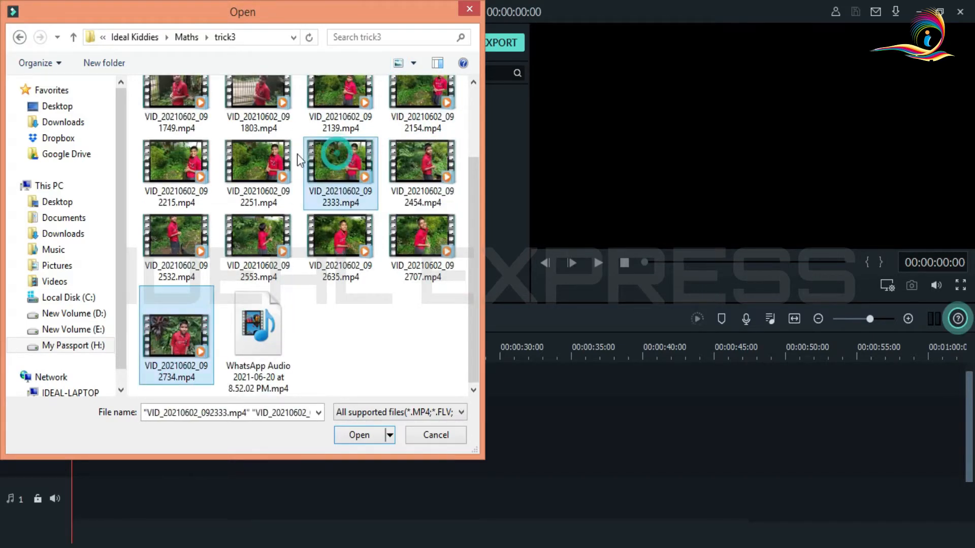
{"action": "left_click", "coordinate": [243, 154], "text": "ctrl"}
{"action": "left_click", "coordinate": [170, 163], "text": "ctrl"}
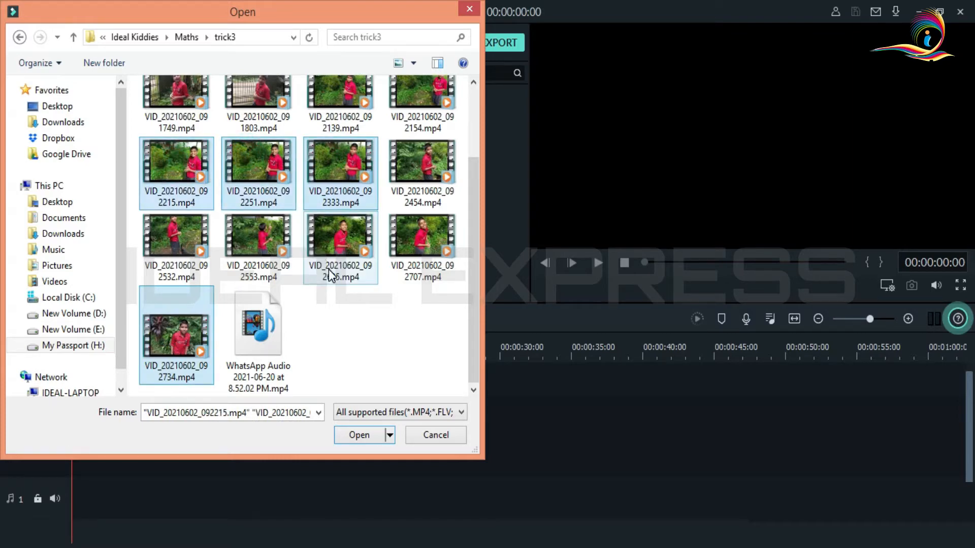
{"action": "left_click", "coordinate": [359, 435]}
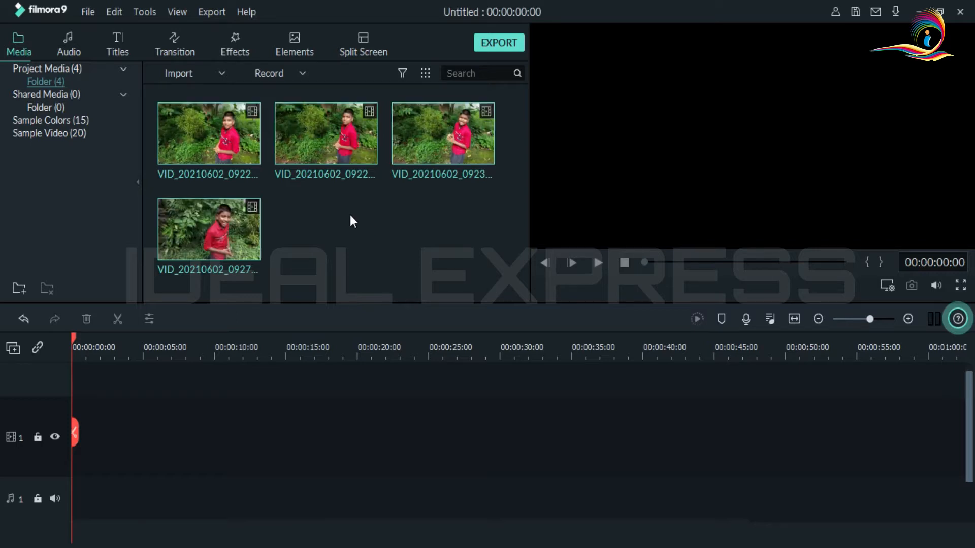
Preview the imported clip VID_20210602_092215 in the player and pause it after about 13 seconds.
{"action": "left_click", "coordinate": [321, 224]}
{"action": "double_click", "coordinate": [172, 144]}
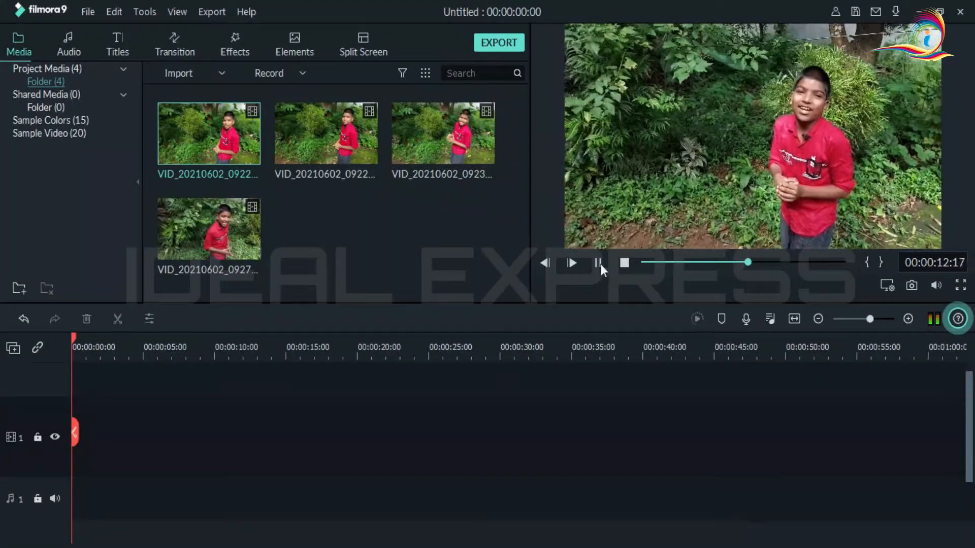
{"action": "left_click", "coordinate": [599, 263]}
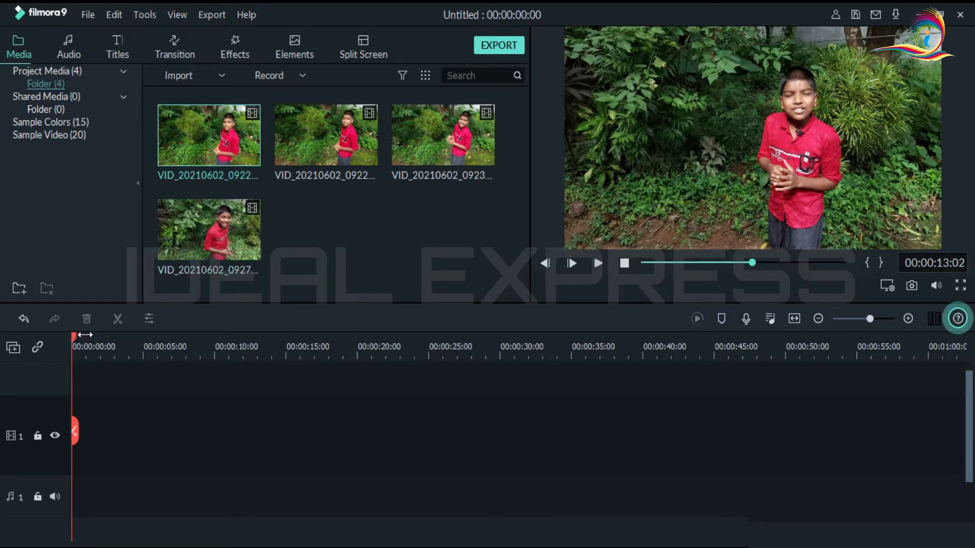
Add VID_20210602_092215 at the start of the timeline and match the project settings to the media at 1920 x 1080 30fps.
{"action": "mouse_move", "coordinate": [71, 337]}
{"action": "left_mouse_down"}
{"action": "mouse_move", "coordinate": [458, 362]}
{"action": "mouse_move", "coordinate": [63, 348]}
{"action": "left_mouse_up"}
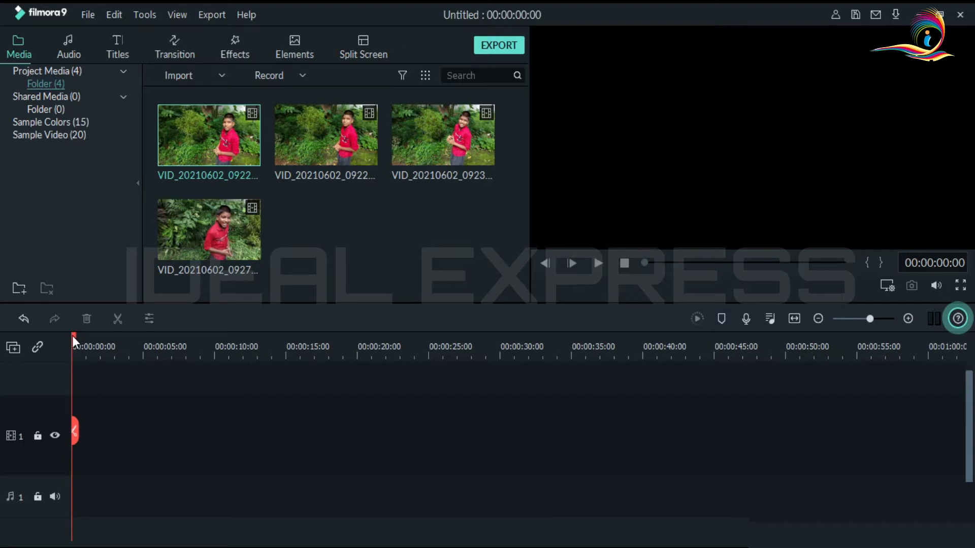
{"action": "left_click", "coordinate": [209, 143]}
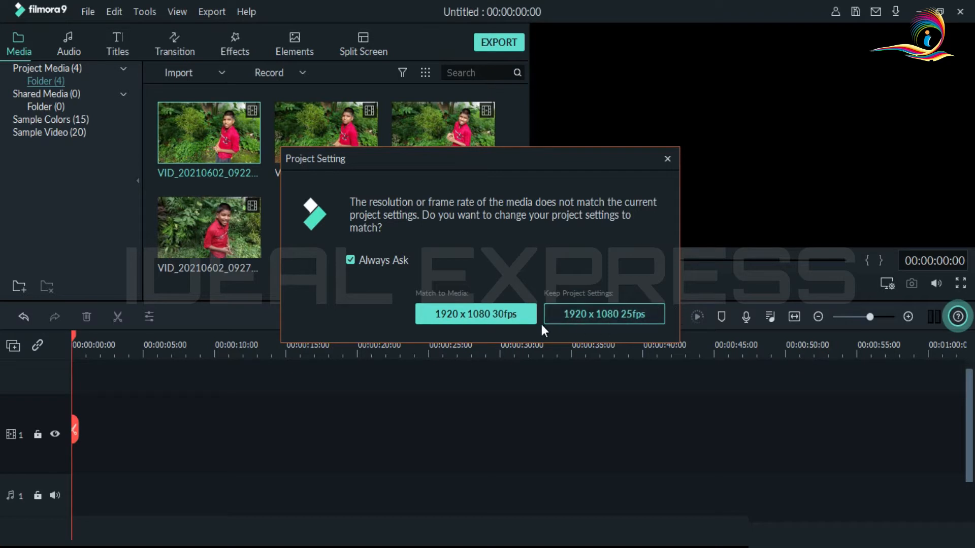
{"action": "left_click", "coordinate": [468, 321]}
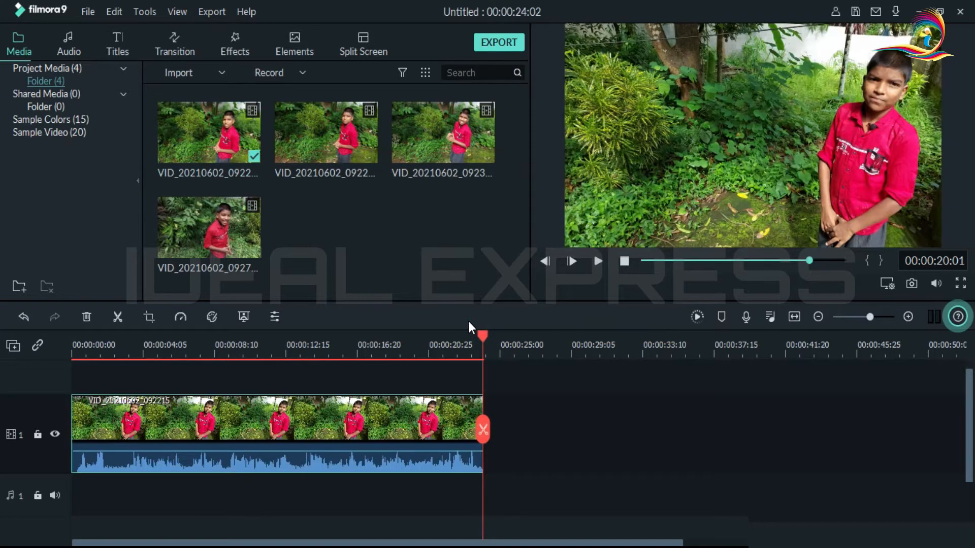
Return the playhead to the start and delete the VID_20210602_092215 clip from the timeline.
{"action": "left_click", "coordinate": [297, 447]}
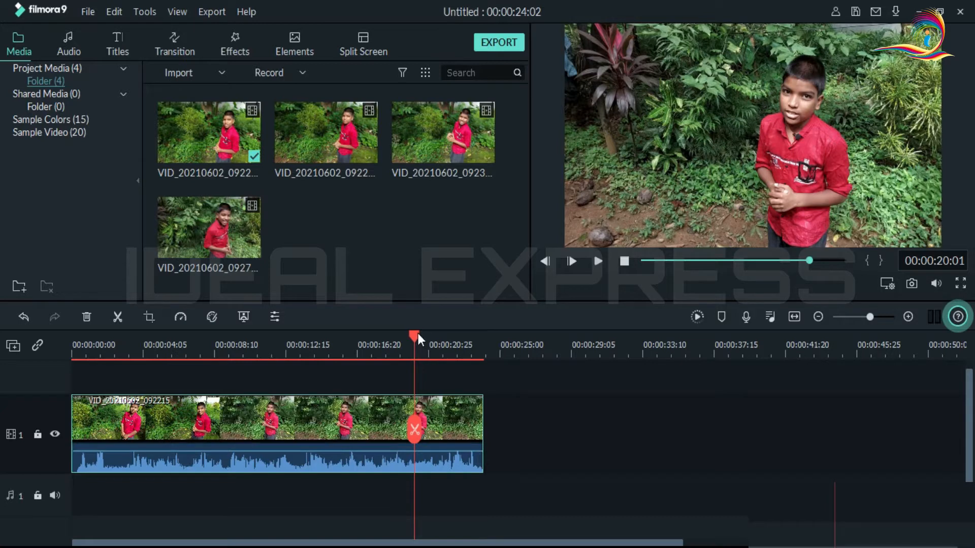
{"action": "left_click_drag", "start_coordinate": [417, 333], "coordinate": [16, 346]}
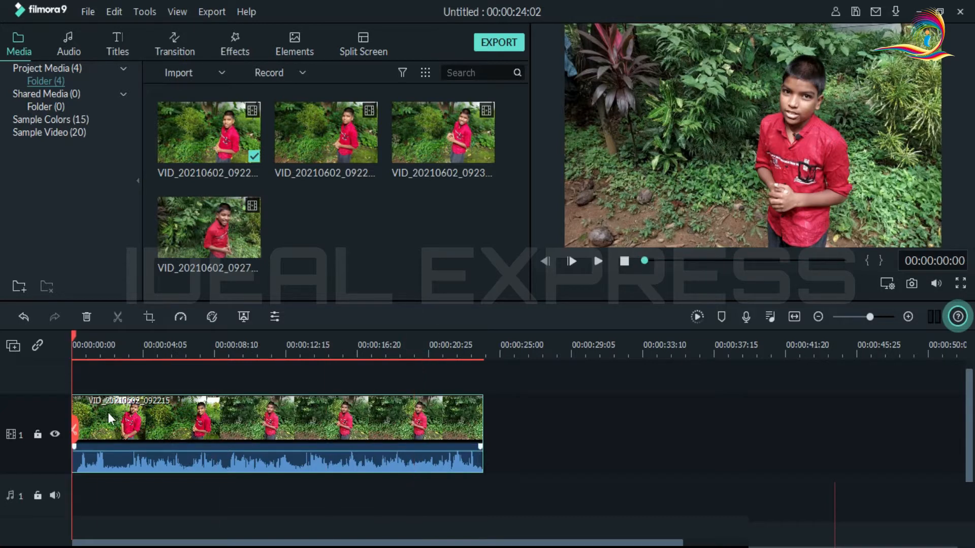
{"action": "left_click", "coordinate": [239, 162]}
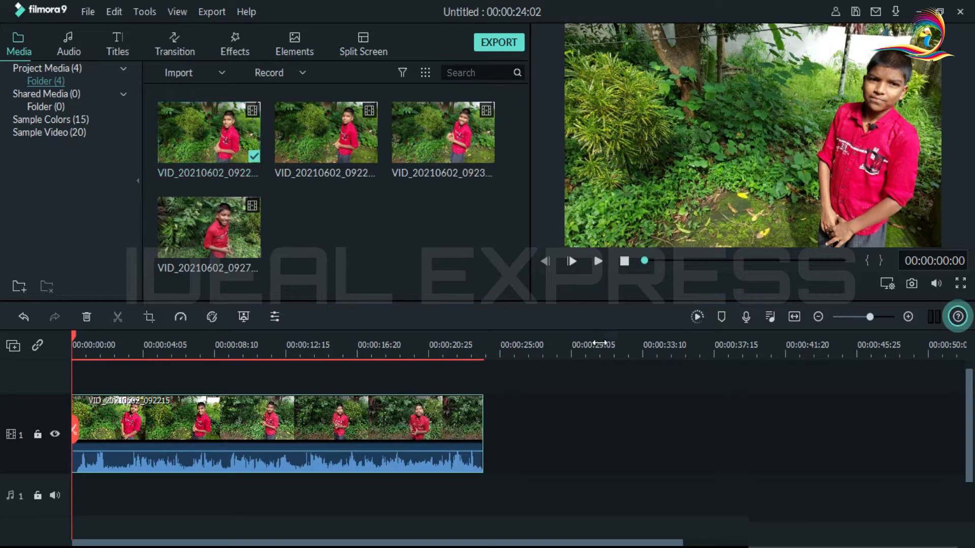
{"action": "left_click", "coordinate": [337, 413]}
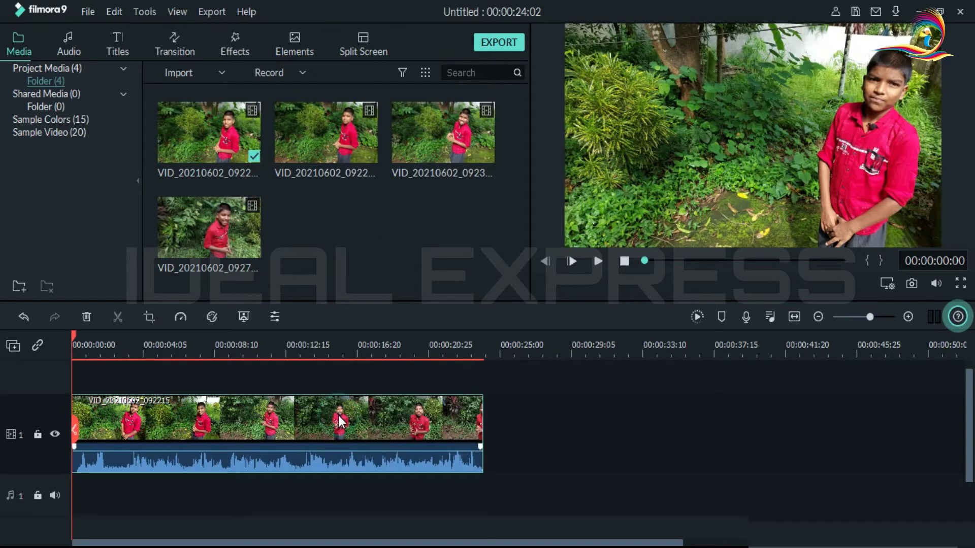
{"action": "key", "text": "Delete"}
Add VID_20210602_092215 to the timeline at about 28 seconds and delete it again.
{"action": "left_click", "coordinate": [554, 343]}
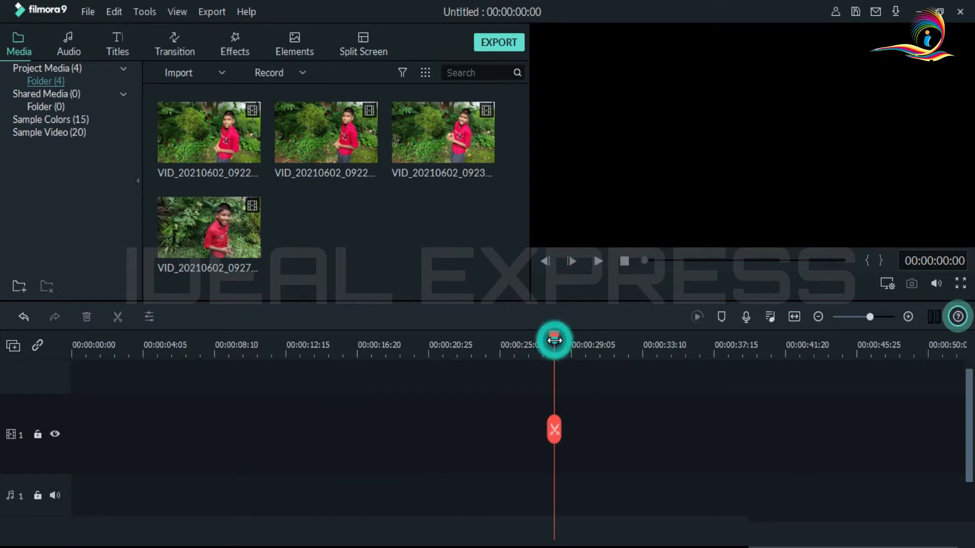
{"action": "left_click", "coordinate": [209, 134]}
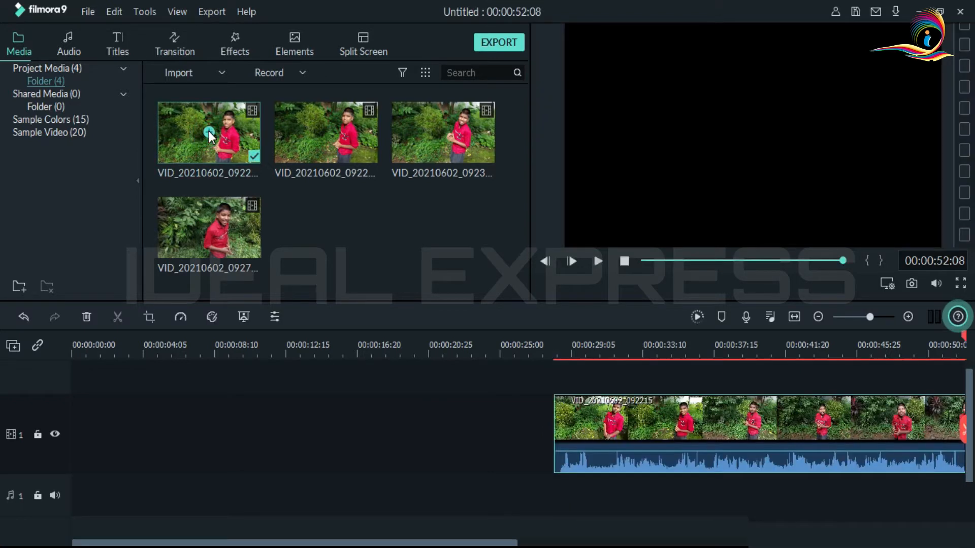
{"action": "left_click", "coordinate": [549, 344]}
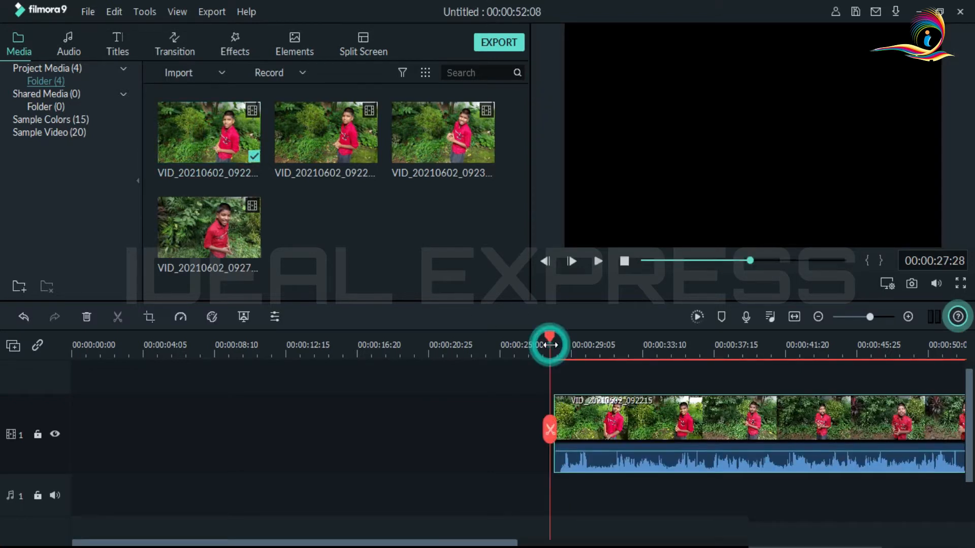
{"action": "left_click", "coordinate": [605, 423]}
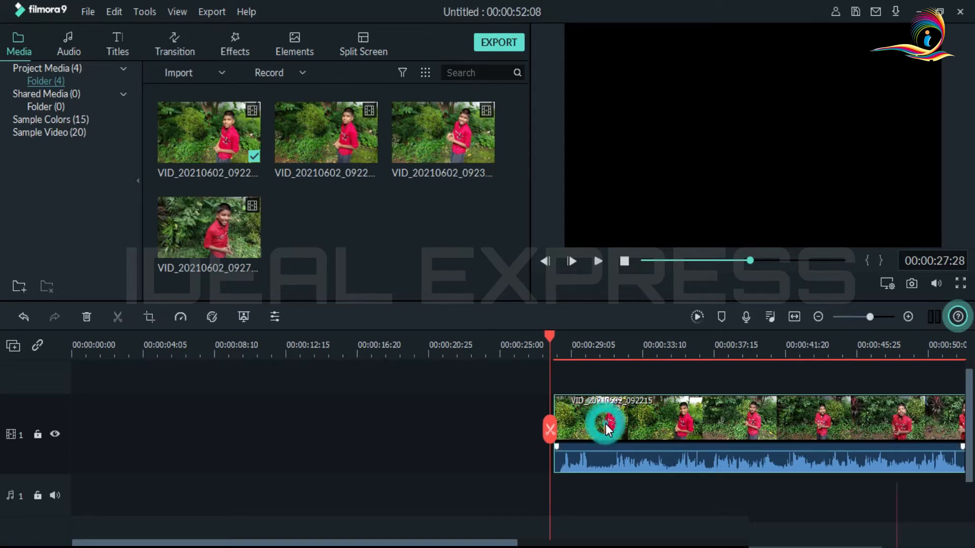
{"action": "key", "text": "Delete"}
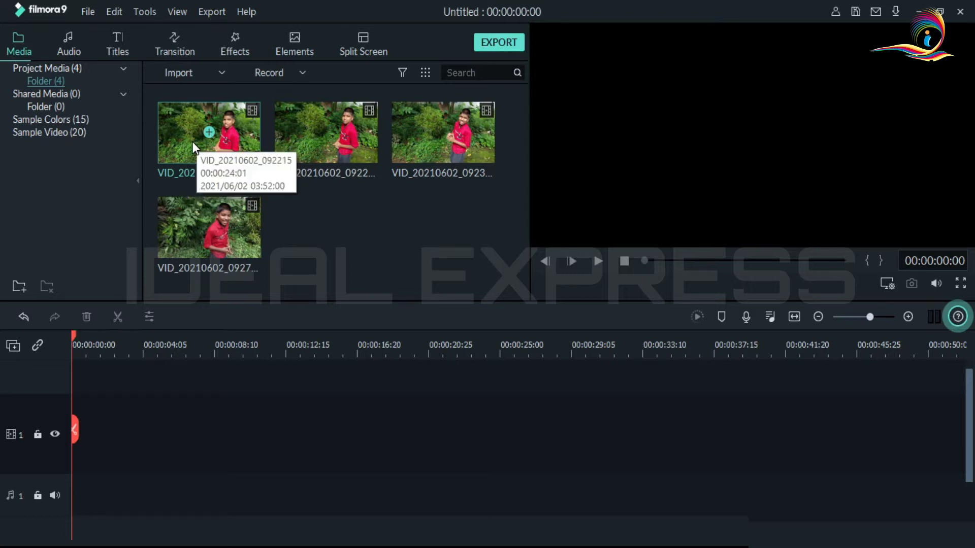
Place VID_20210602_092215 at the start of video track 1 and play it.
{"action": "left_click_drag", "start_coordinate": [180, 147], "coordinate": [61, 443]}
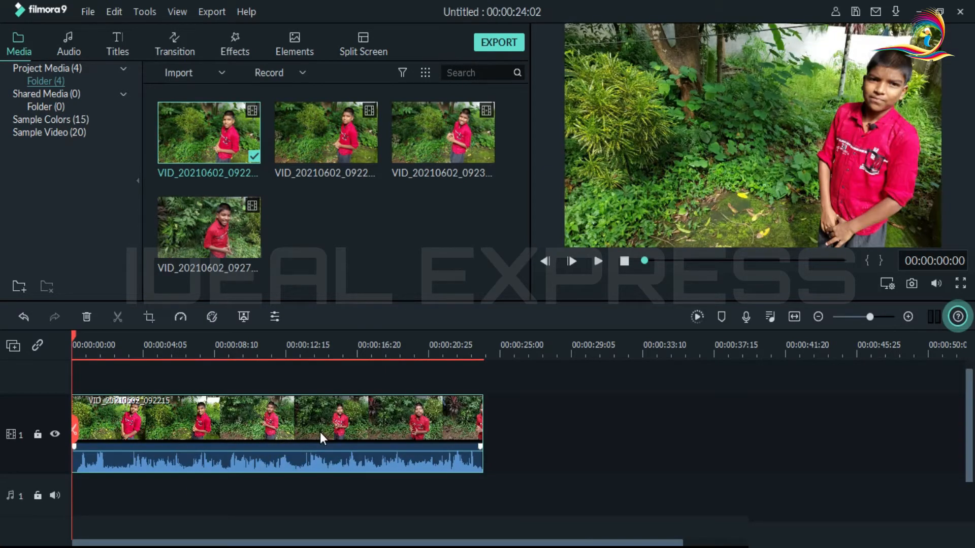
{"action": "left_click", "coordinate": [598, 261]}
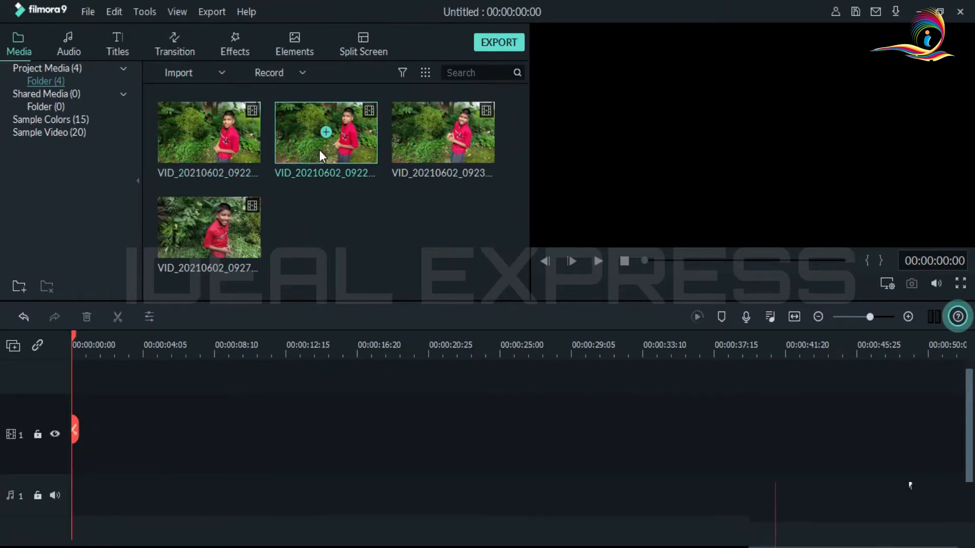
Add VID_20210602_092251 at the start of the timeline and stop the player so the playhead returns to the beginning.
{"action": "left_click", "coordinate": [327, 133]}
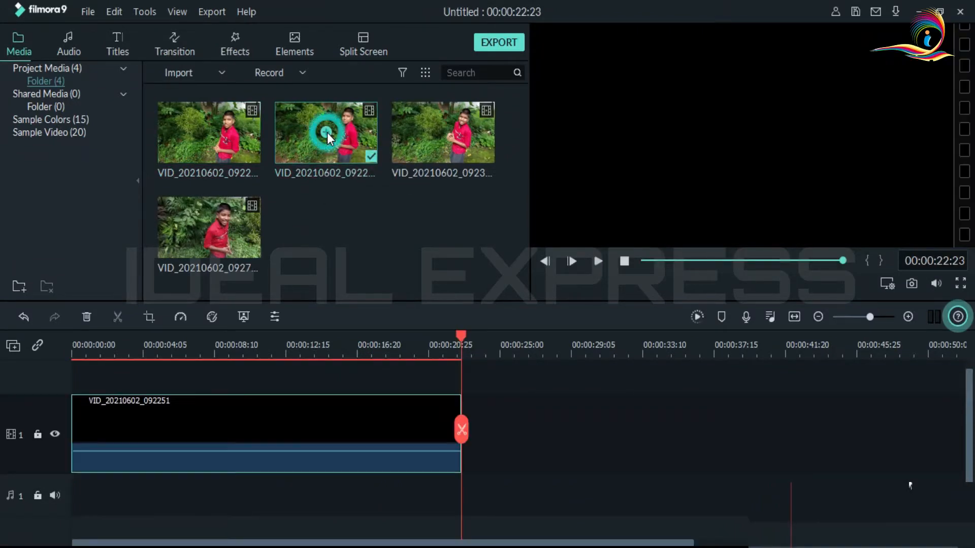
{"action": "left_click", "coordinate": [624, 261]}
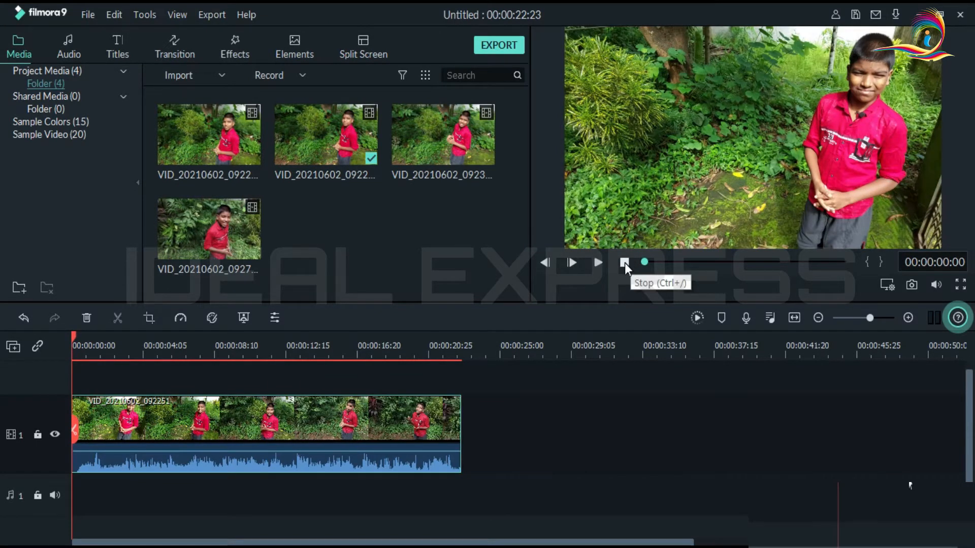
{"action": "left_click", "coordinate": [625, 263]}
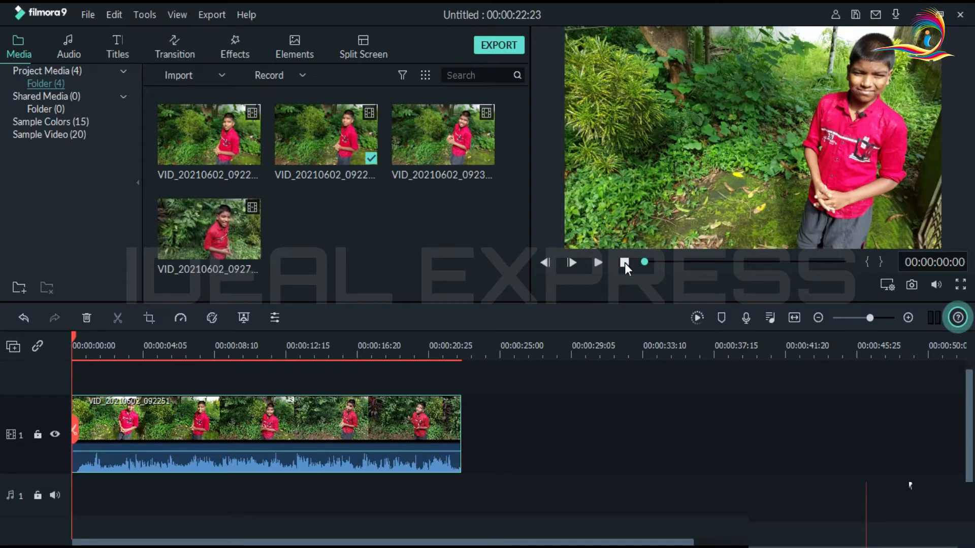
Play VID_20210602_092251 on the timeline to find the cut point and park the playhead at 00:00:03:05.
{"action": "left_click", "coordinate": [599, 262]}
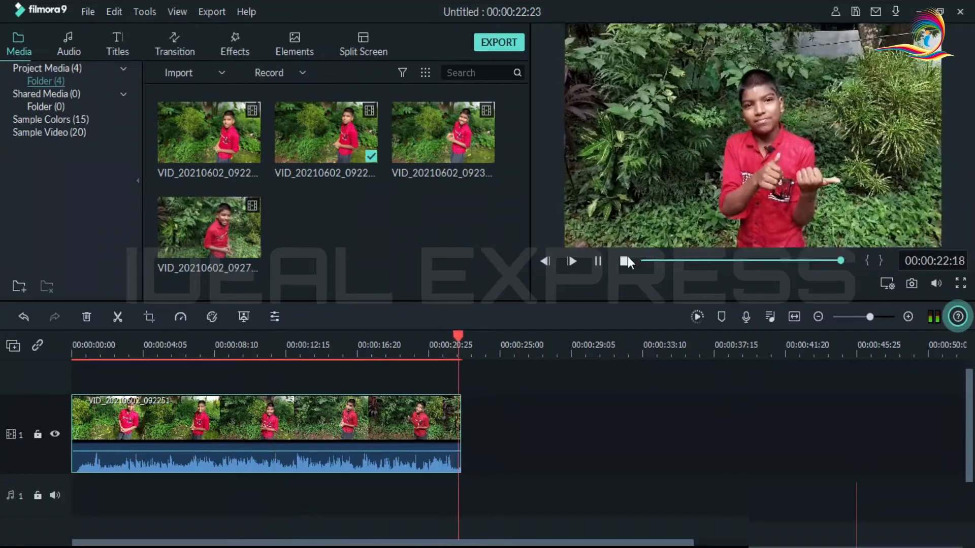
{"action": "left_click", "coordinate": [625, 262]}
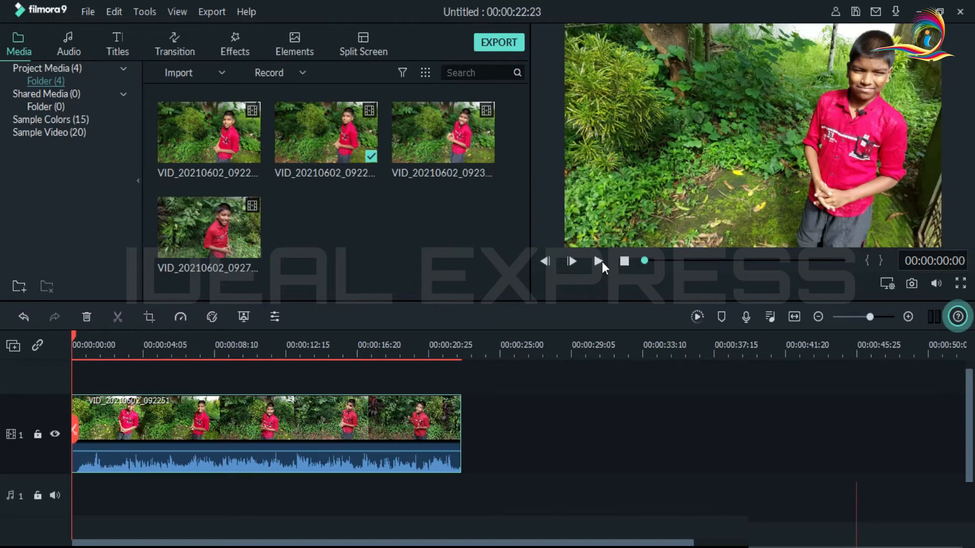
{"action": "left_click", "coordinate": [599, 261]}
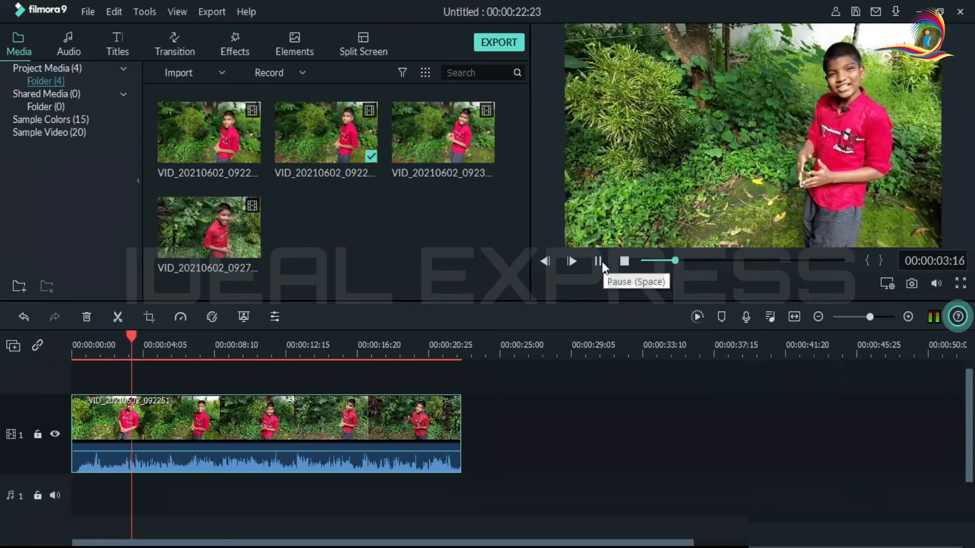
{"action": "left_click", "coordinate": [599, 261]}
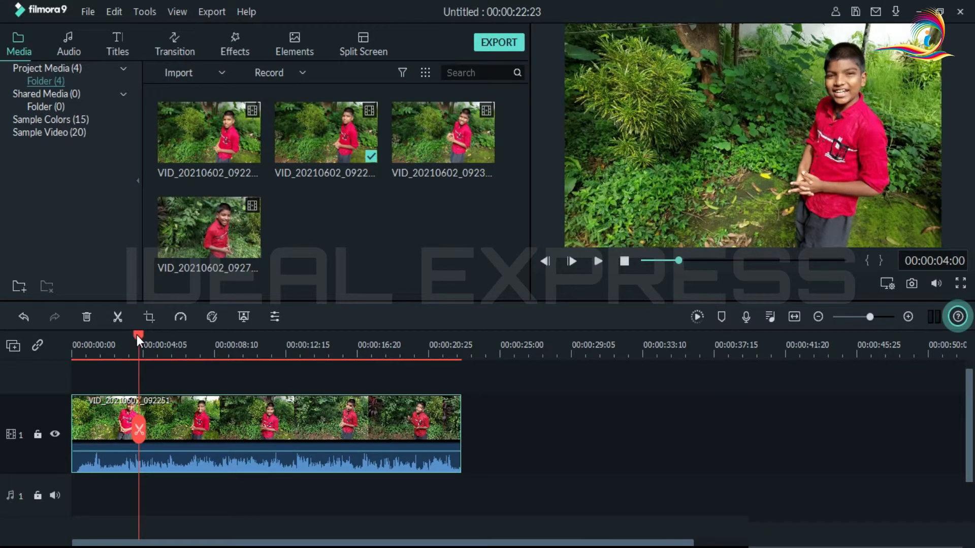
{"action": "left_click_drag", "start_coordinate": [136, 334], "coordinate": [126, 336]}
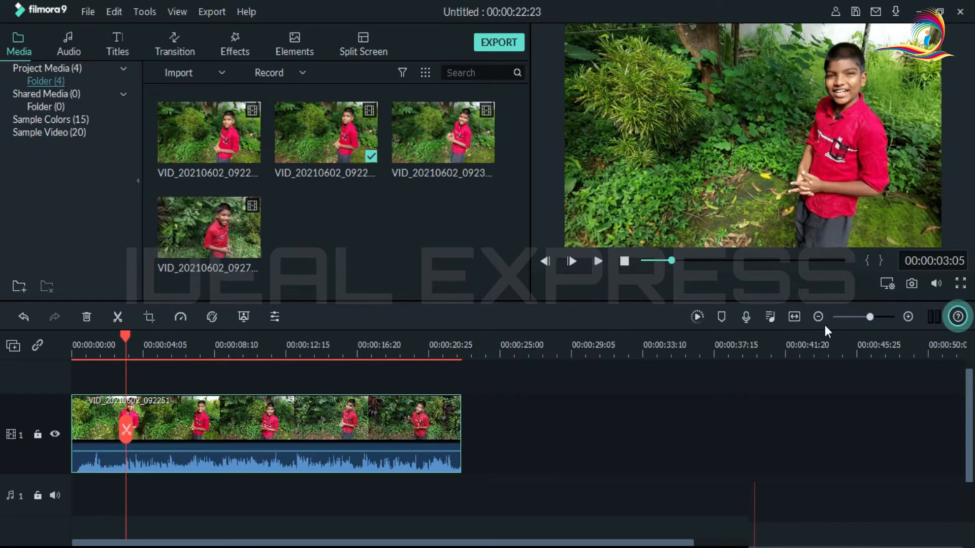
Zoom the timeline in and out around the clip, finishing at a frame-level view.
{"action": "left_click_drag", "start_coordinate": [869, 321], "coordinate": [889, 324]}
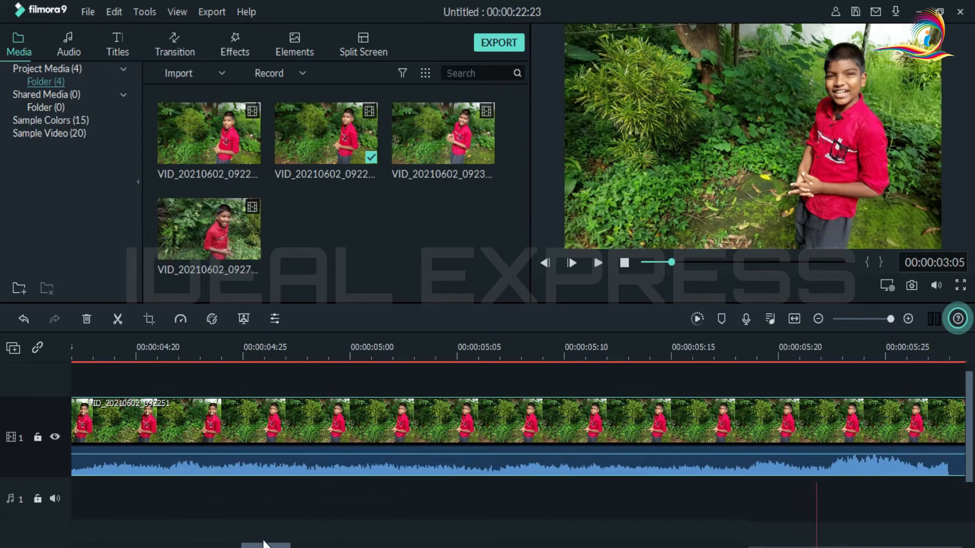
{"action": "left_click_drag", "start_coordinate": [260, 546], "coordinate": [217, 542]}
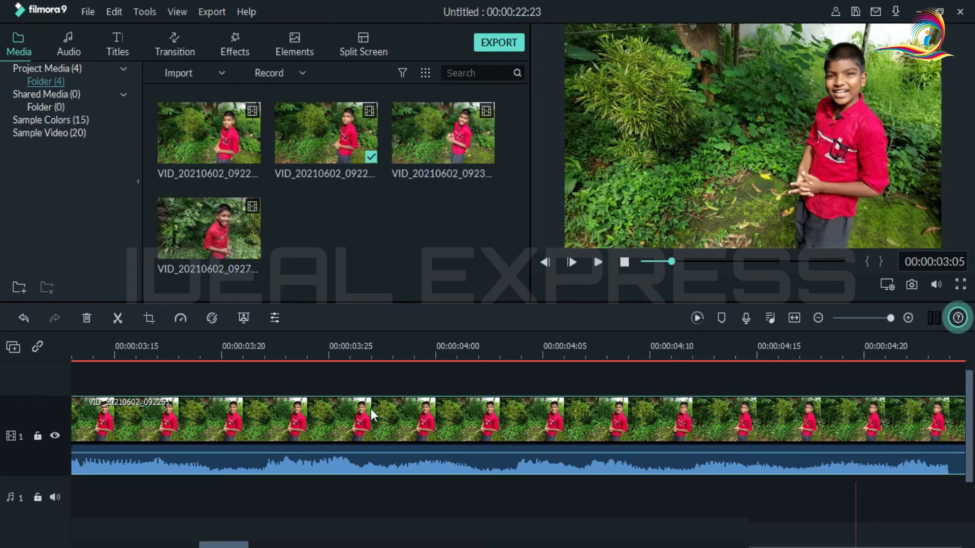
{"action": "left_click", "coordinate": [817, 318]}
{"action": "left_click", "coordinate": [817, 317]}
{"action": "left_click", "coordinate": [818, 318]}
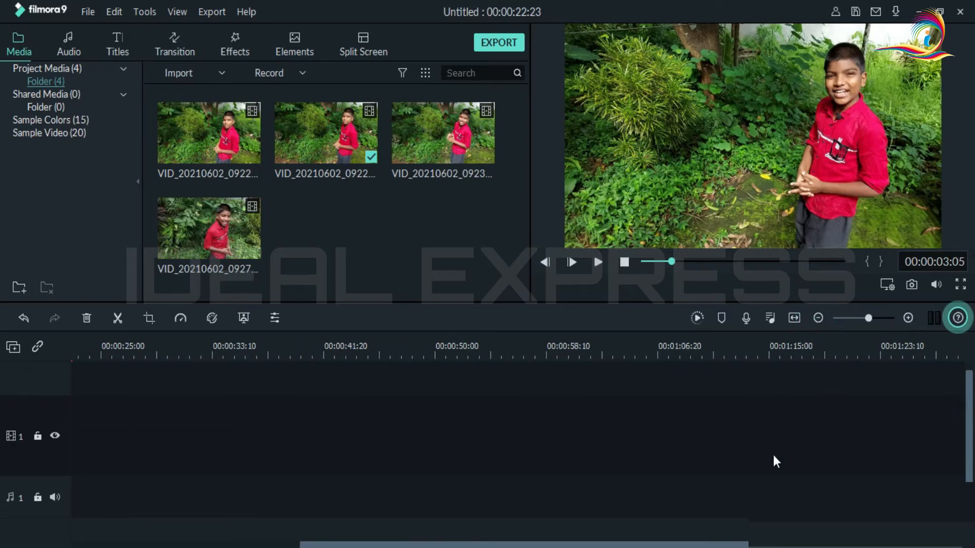
{"action": "left_click_drag", "start_coordinate": [650, 546], "coordinate": [341, 517]}
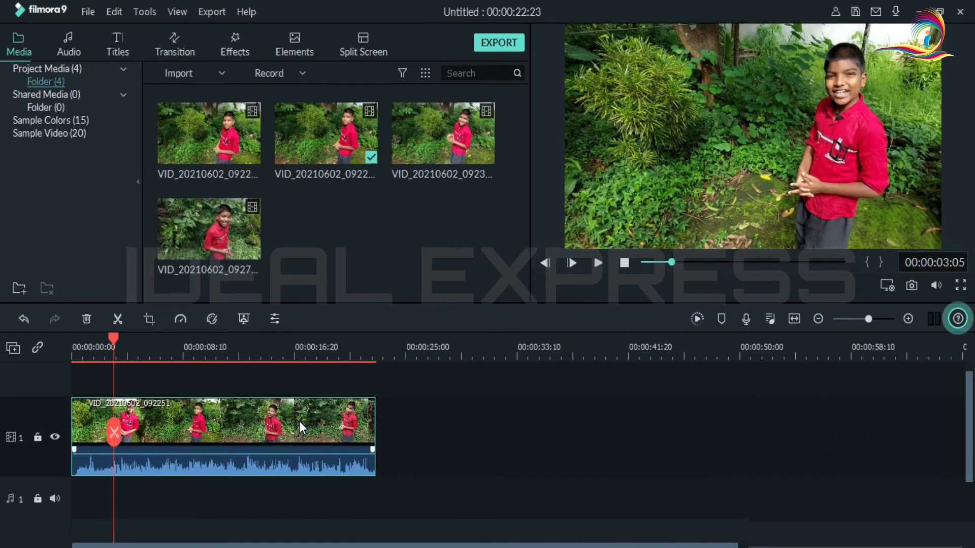
{"action": "left_click", "coordinate": [885, 318]}
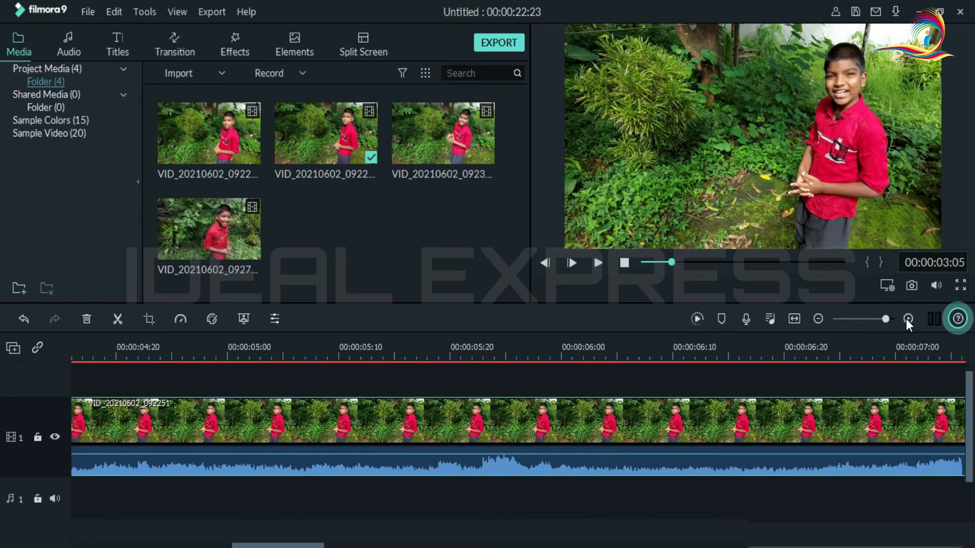
{"action": "left_click", "coordinate": [907, 318]}
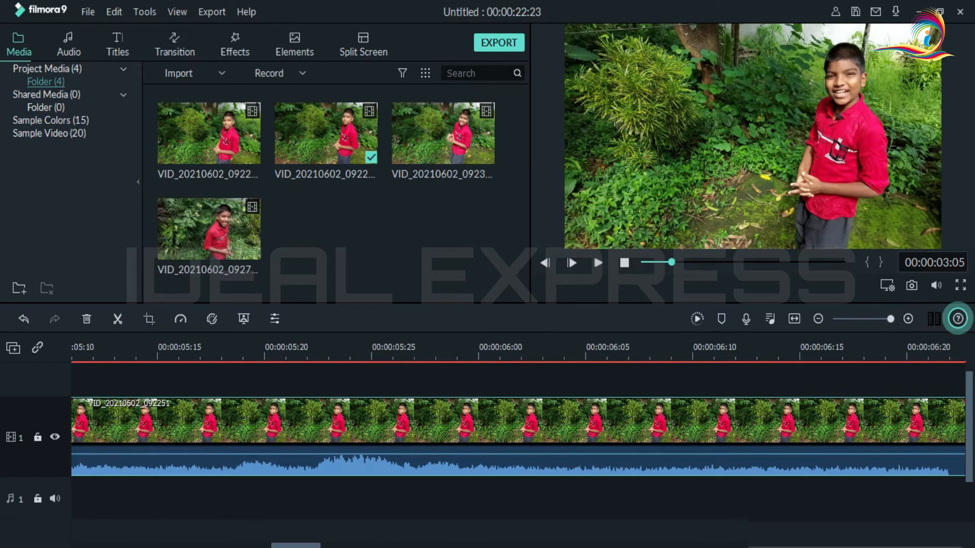
Replay the timeline from the start, pause just past 3 seconds, and move the playhead back to 00:00:03:04.
{"action": "left_click", "coordinate": [624, 263]}
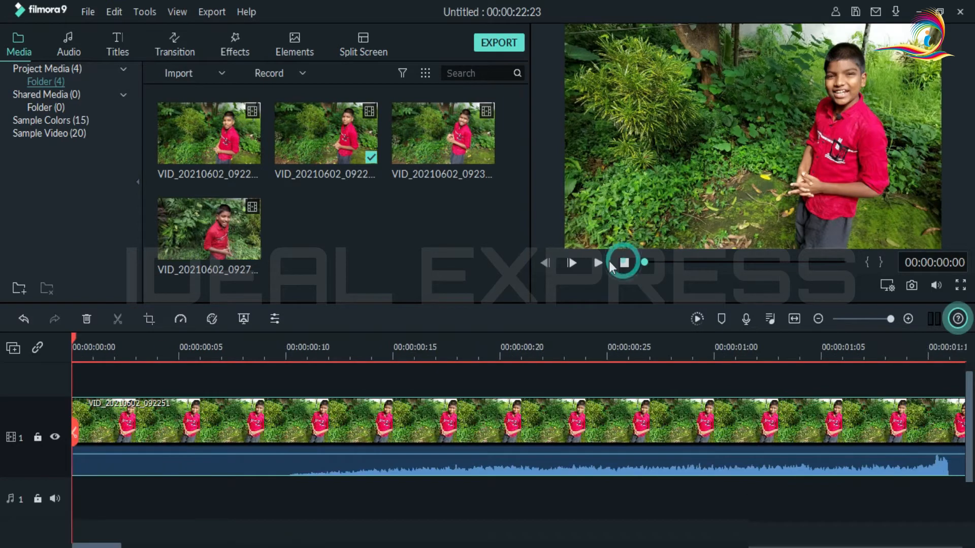
{"action": "left_click", "coordinate": [598, 262]}
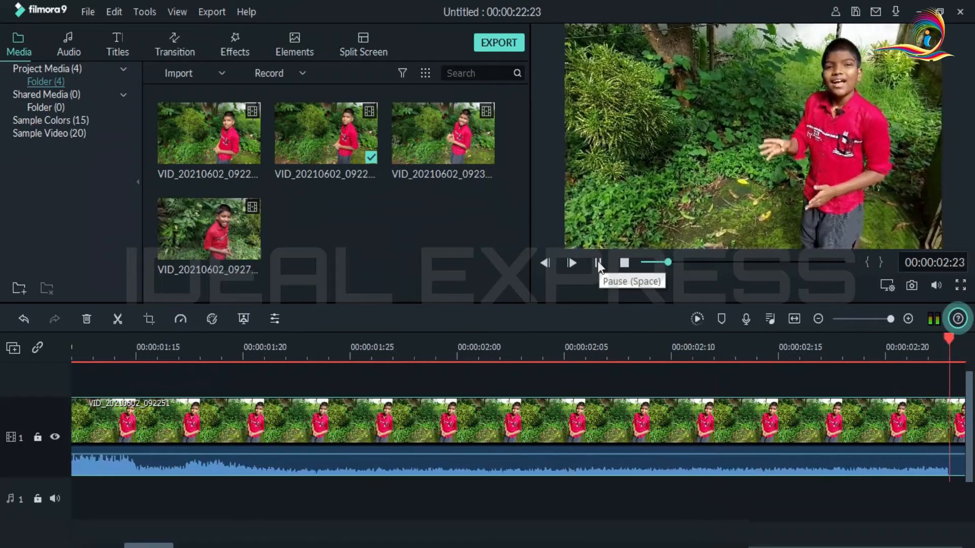
{"action": "left_click", "coordinate": [598, 263]}
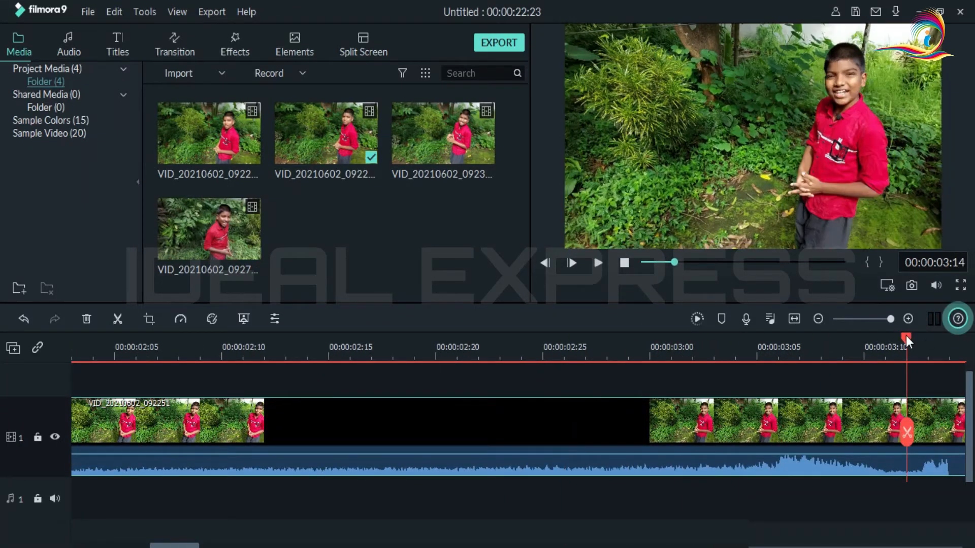
{"action": "left_click_drag", "start_coordinate": [906, 336], "coordinate": [741, 364]}
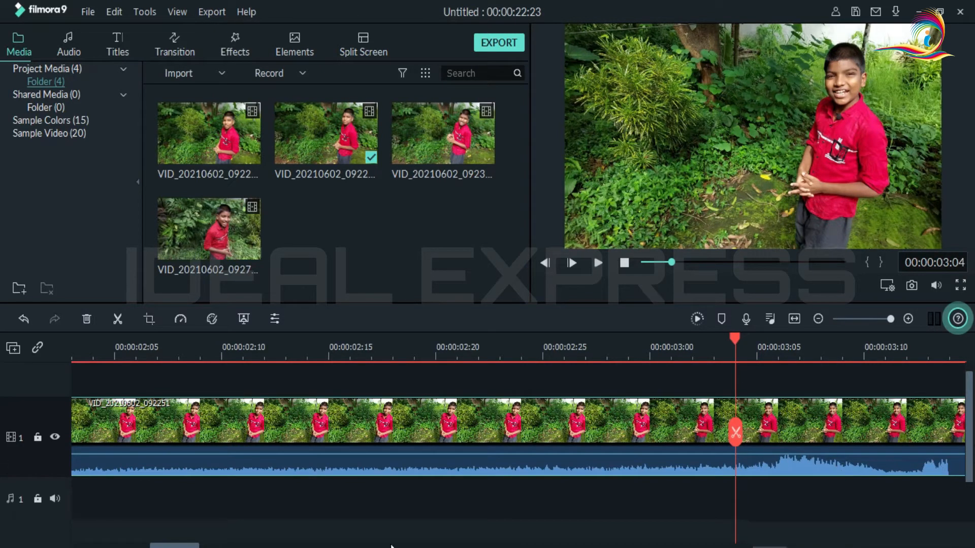
Split VID_20210602_092251 at the playhead at 00:00:03:04 and undo the split.
{"action": "mouse_move", "coordinate": [176, 546]}
{"action": "left_mouse_down"}
{"action": "mouse_move", "coordinate": [350, 547]}
{"action": "mouse_move", "coordinate": [183, 546]}
{"action": "left_mouse_up"}
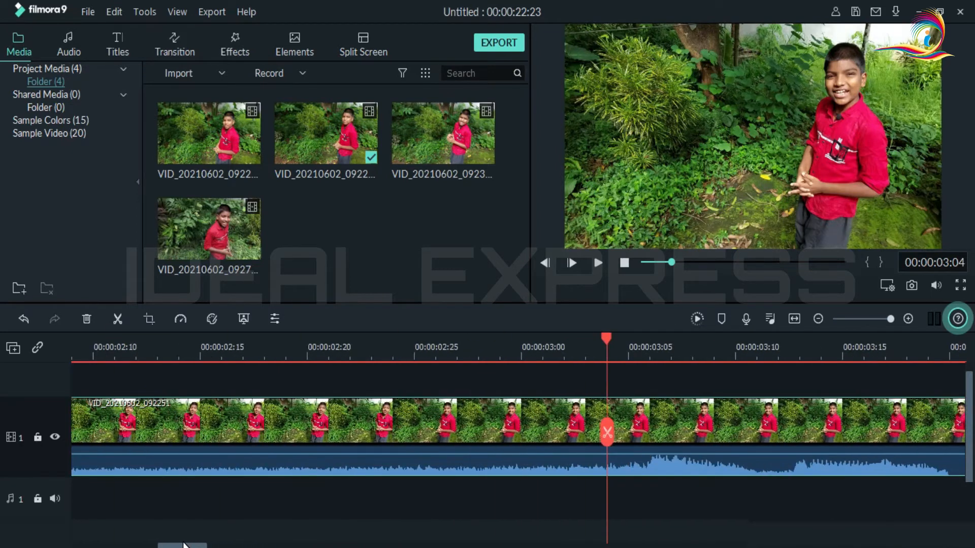
{"action": "left_click", "coordinate": [606, 431]}
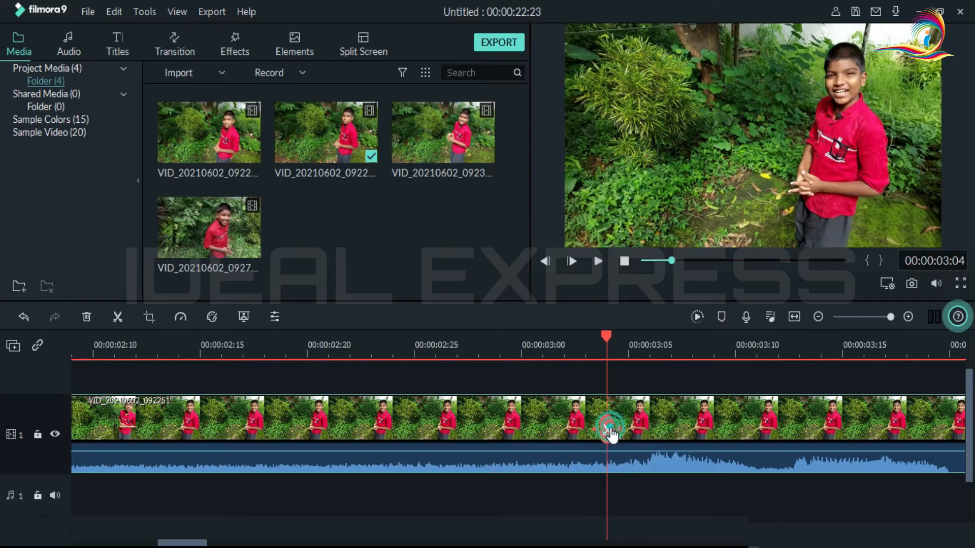
{"action": "left_click", "coordinate": [607, 431]}
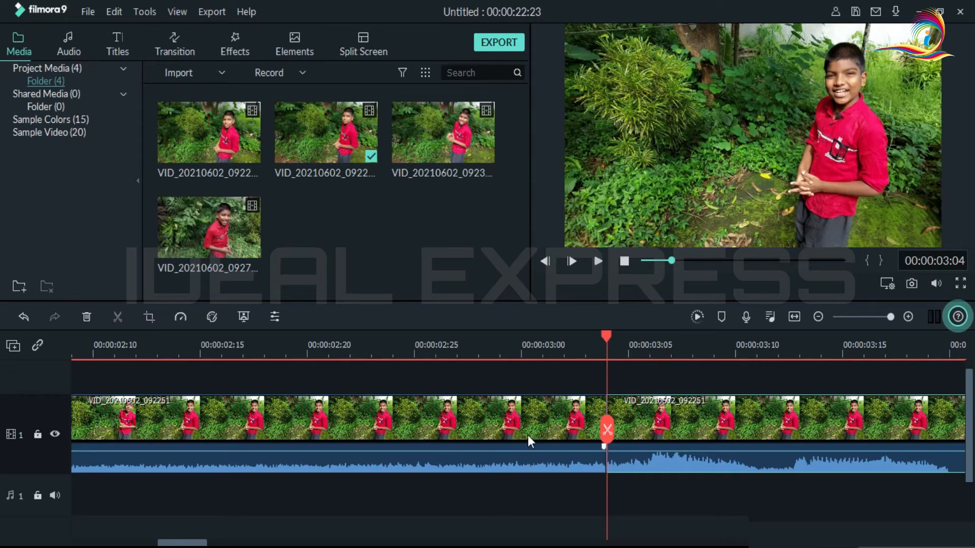
{"action": "key", "text": "ctrl+z"}
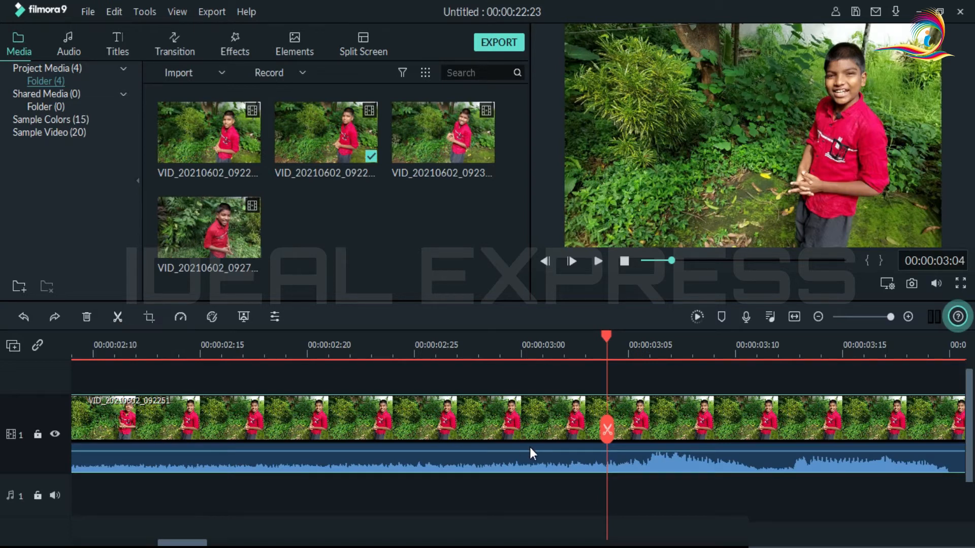
Split the timeline clip at 00:00:03:04 and delete the part before the cut.
{"action": "key", "text": "ctrl+b"}
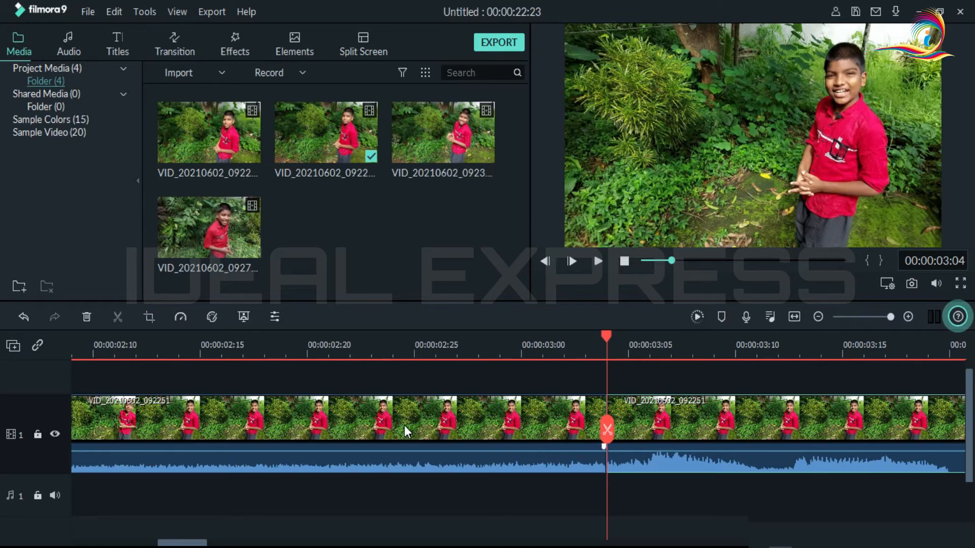
{"action": "left_click", "coordinate": [465, 509]}
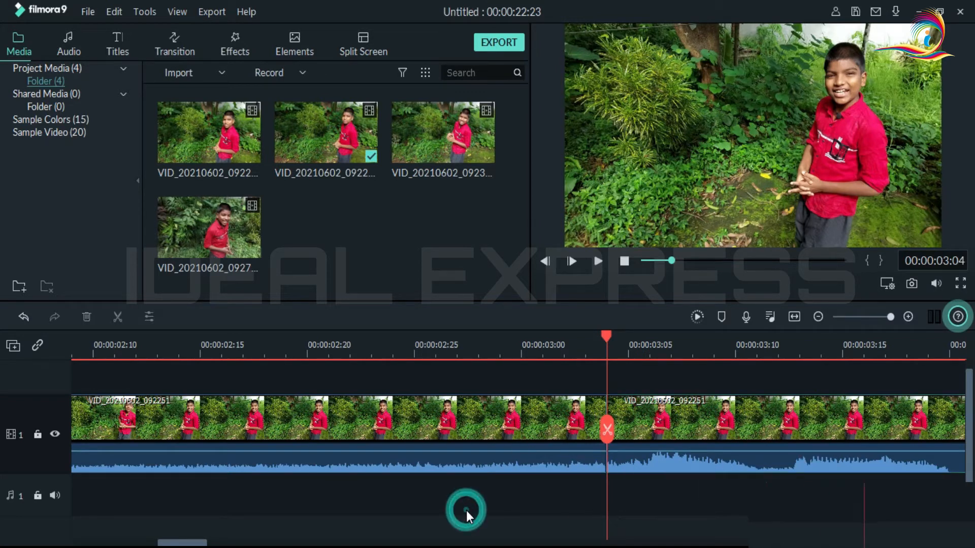
{"action": "left_click", "coordinate": [230, 421]}
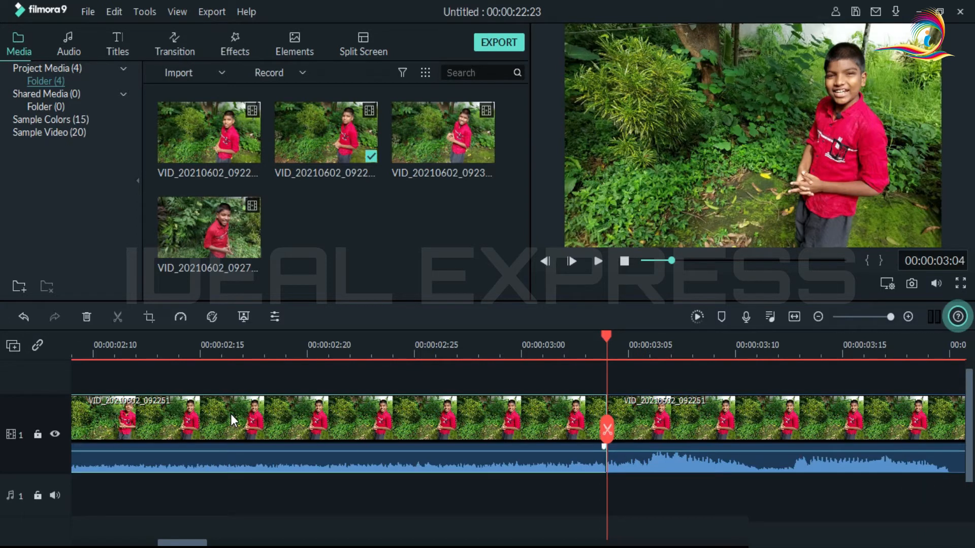
{"action": "key", "text": "Delete"}
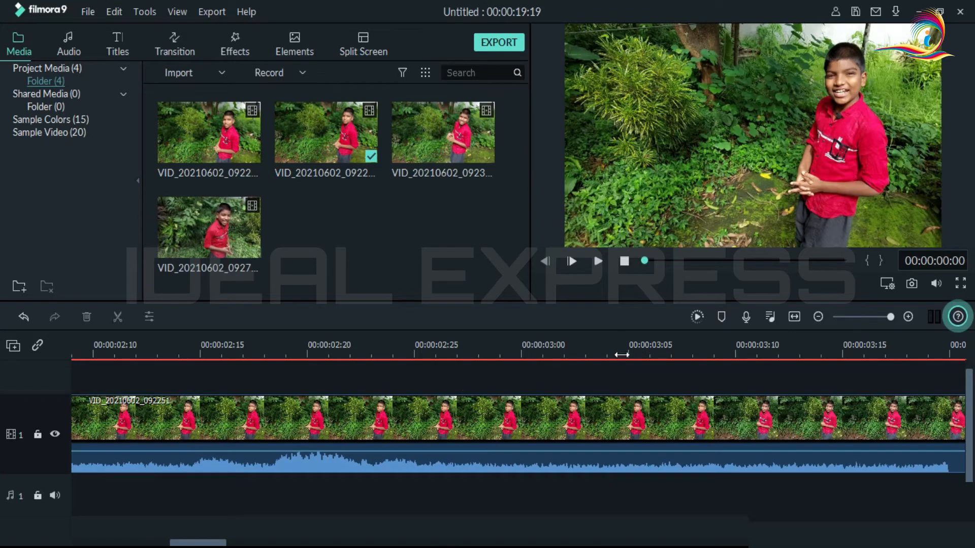
Play the opening seconds of the trimmed timeline clip to check the new start, and pause it.
{"action": "left_click", "coordinate": [599, 260]}
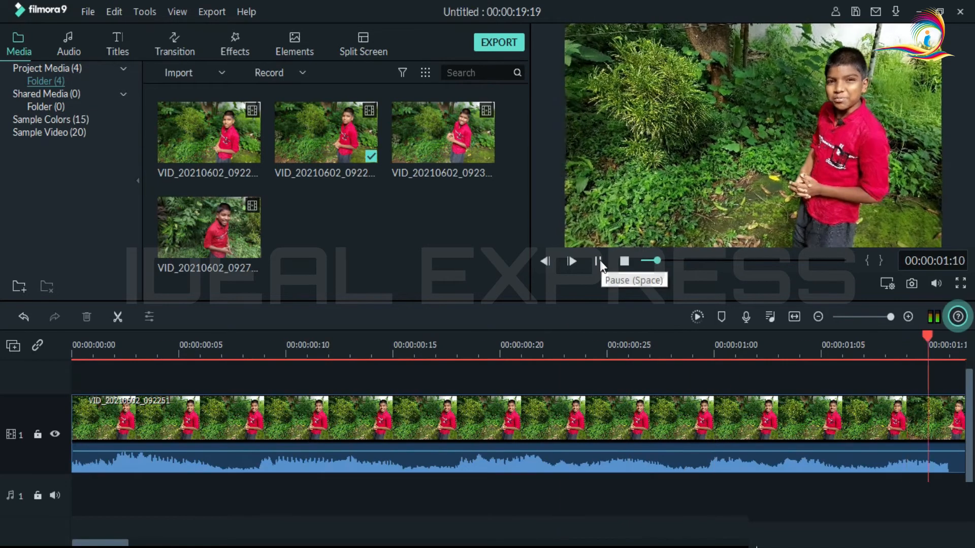
{"action": "left_click", "coordinate": [599, 260]}
{"action": "left_click", "coordinate": [628, 263]}
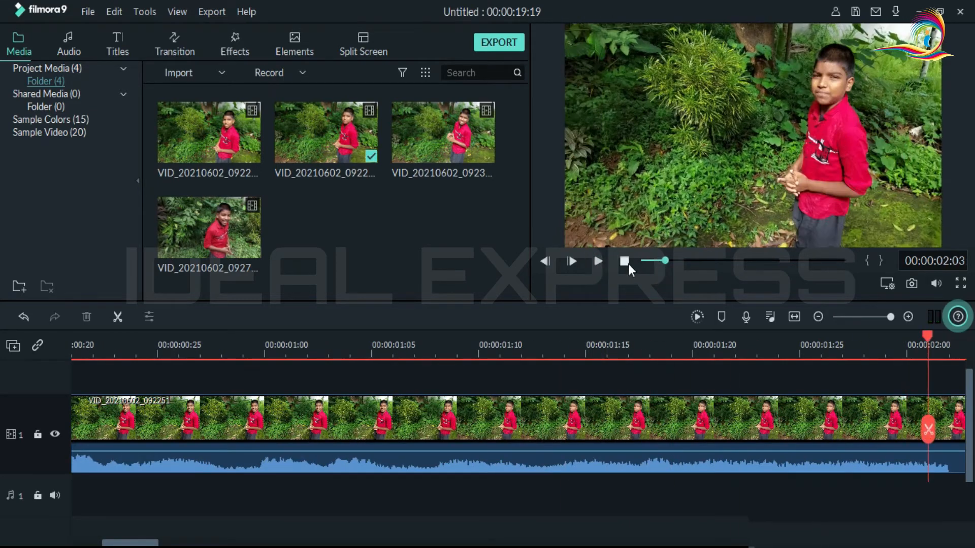
{"action": "left_click", "coordinate": [599, 261]}
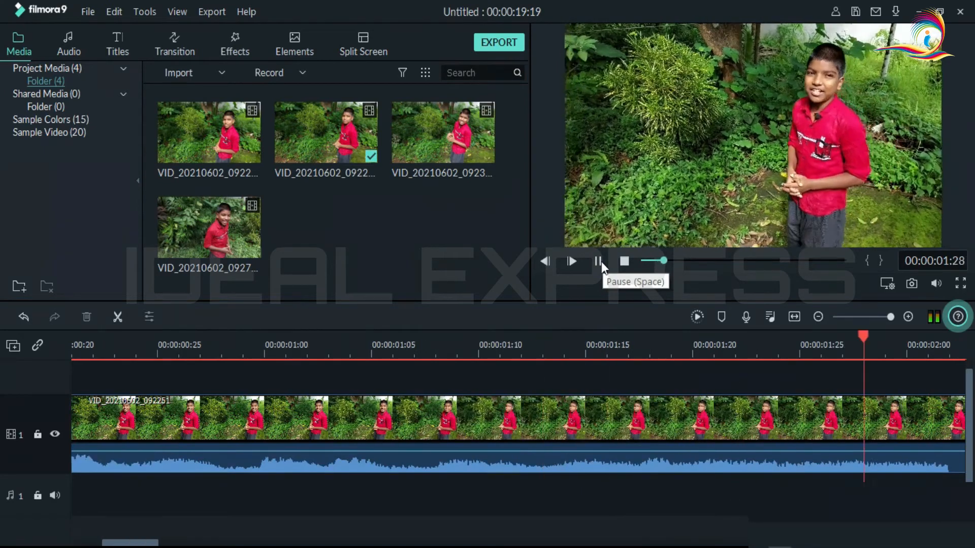
{"action": "left_click", "coordinate": [599, 261]}
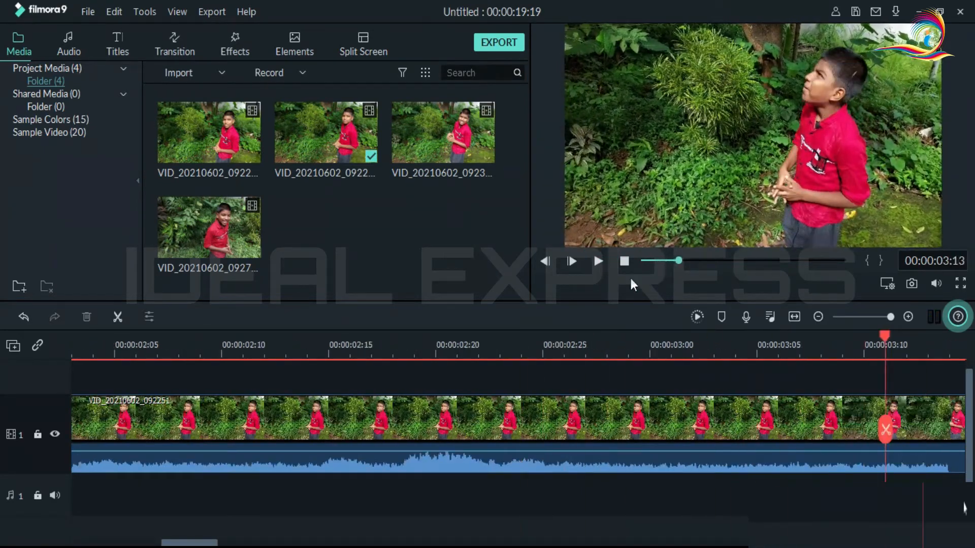
Show the whole clip on the timeline, preview VID_20210602_092251 from the media library, and mark its in and out points.
{"action": "left_click_drag", "start_coordinate": [891, 316], "coordinate": [874, 316]}
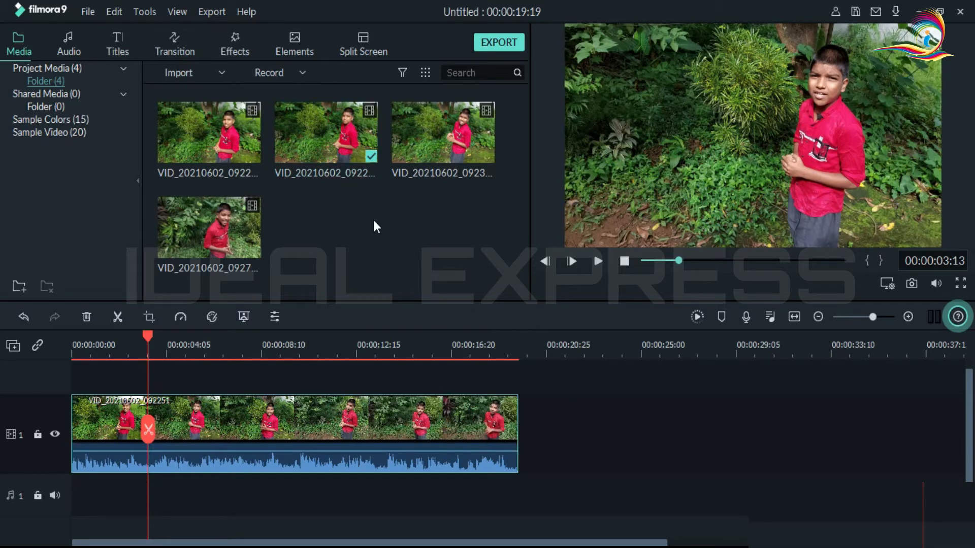
{"action": "left_click", "coordinate": [313, 152]}
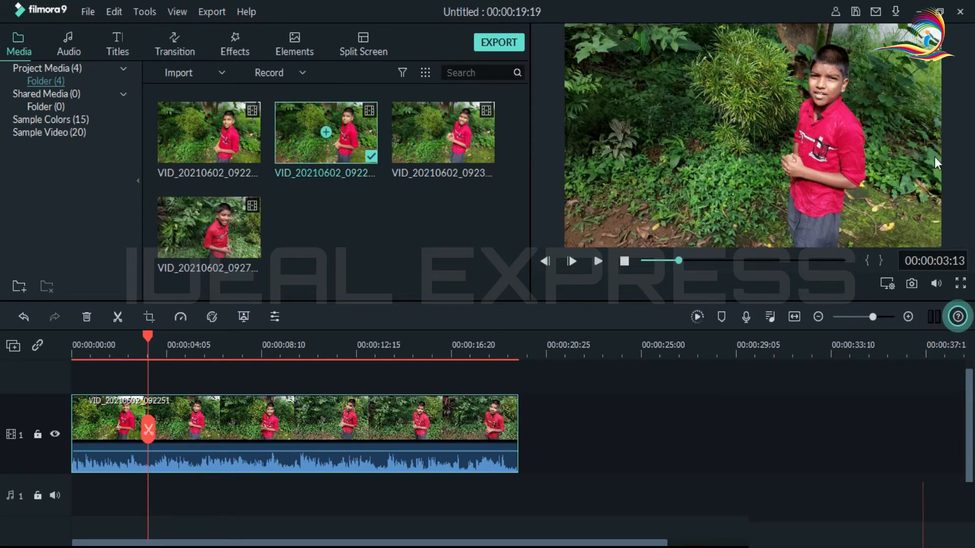
{"action": "key", "text": "space"}
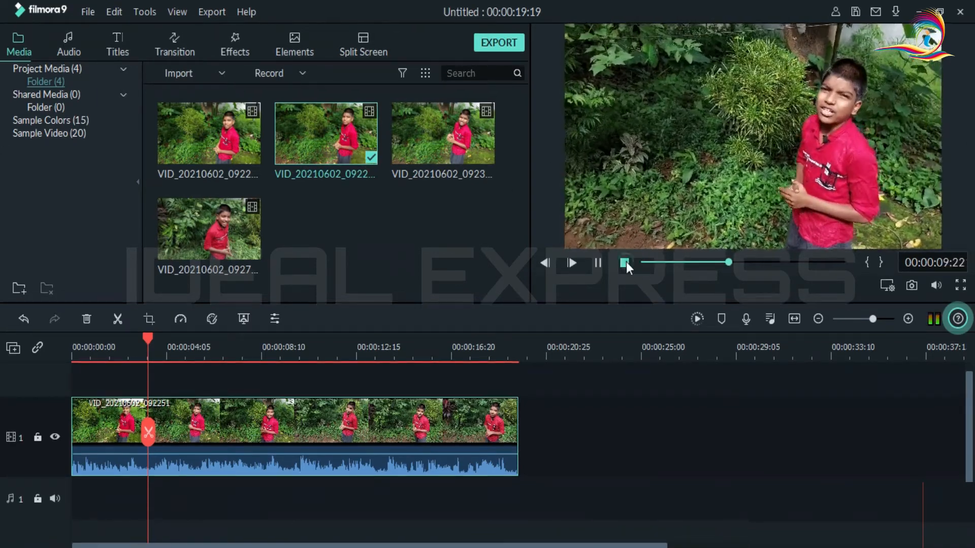
{"action": "left_click", "coordinate": [625, 263]}
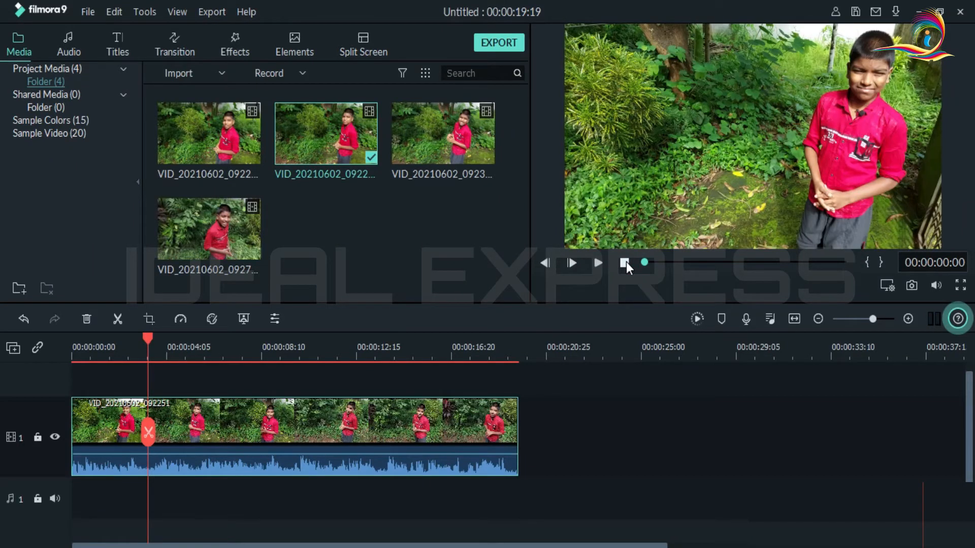
{"action": "left_click", "coordinate": [599, 262]}
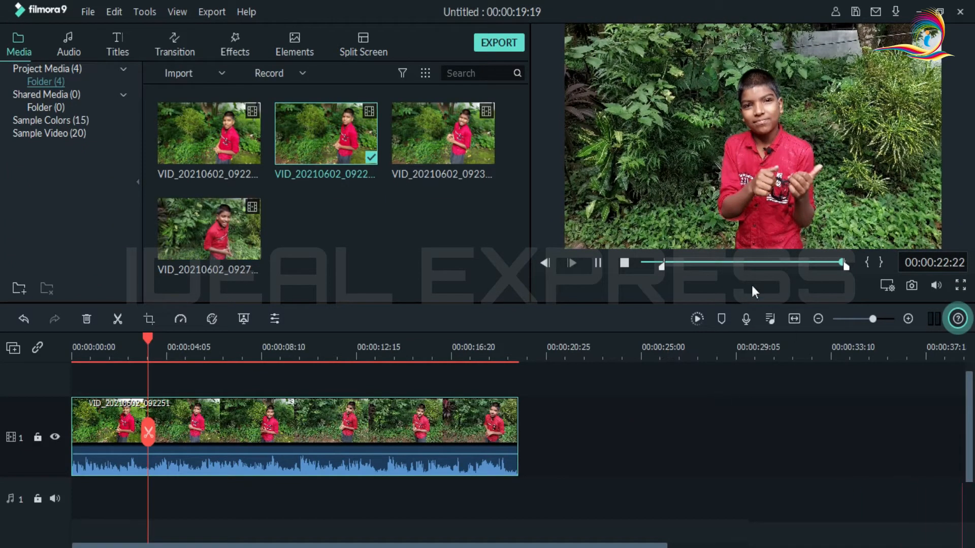
Place the marked portion of VID_20210602_092251 on video track 1 at about 21 seconds and play from just before it.
{"action": "left_click", "coordinate": [661, 267]}
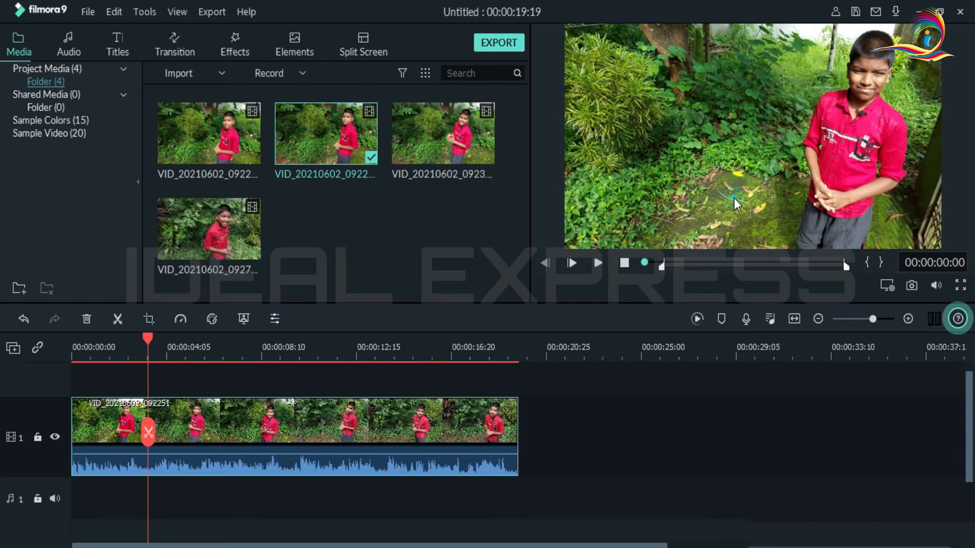
{"action": "left_click_drag", "start_coordinate": [734, 198], "coordinate": [541, 437]}
{"action": "left_click", "coordinate": [538, 354]}
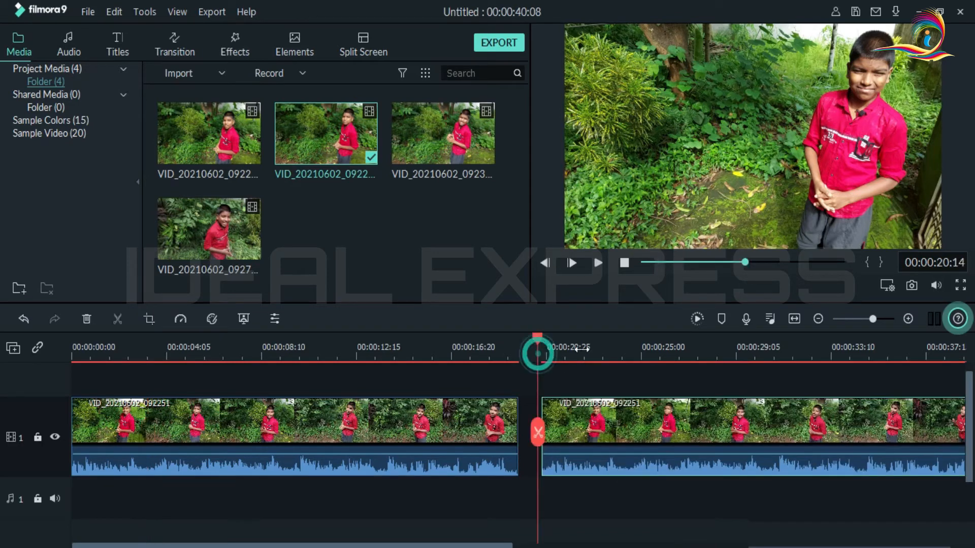
{"action": "left_click", "coordinate": [598, 263]}
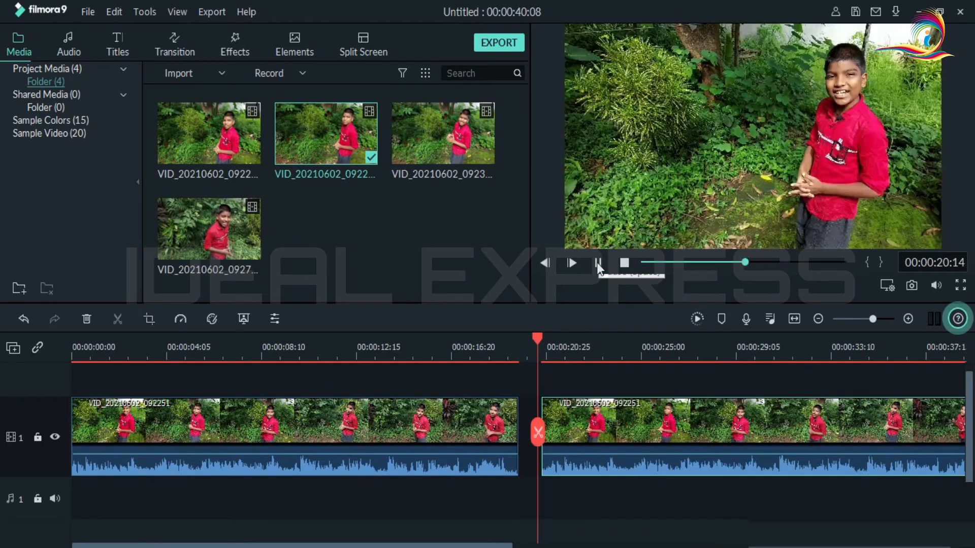
Delete the second clip from video track 1 and place the marked portion of VID_20210602_092251 there again at 00:00:20:20.
{"action": "left_click", "coordinate": [597, 263]}
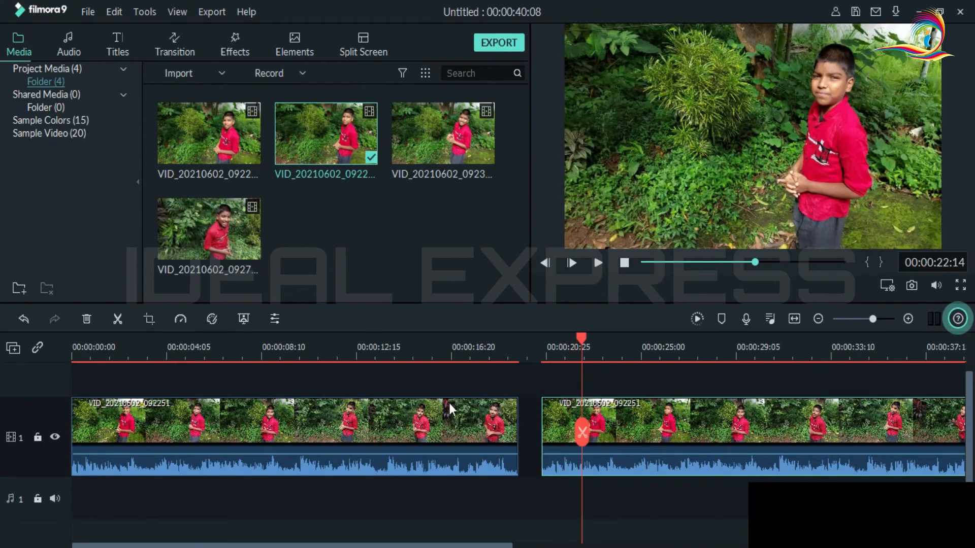
{"action": "left_click", "coordinate": [111, 439]}
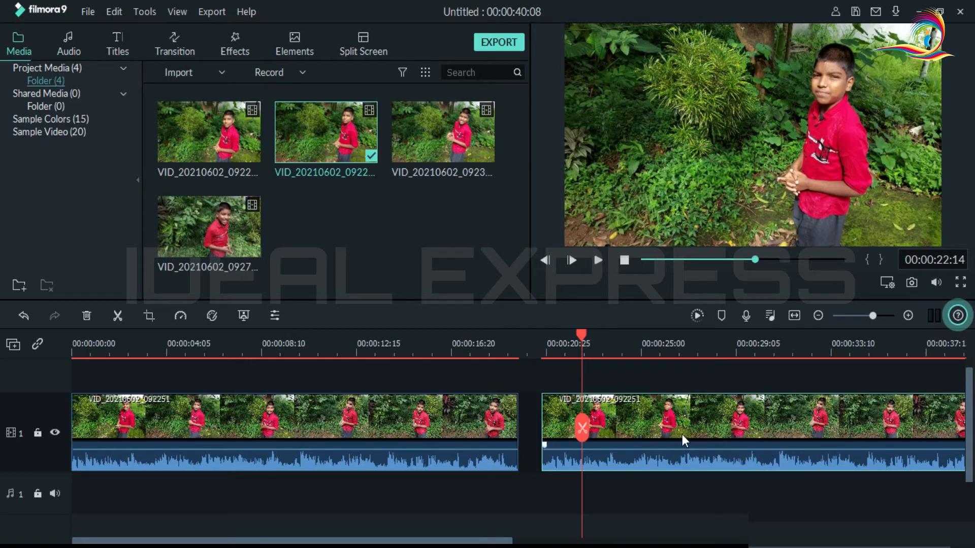
{"action": "key", "text": "Delete"}
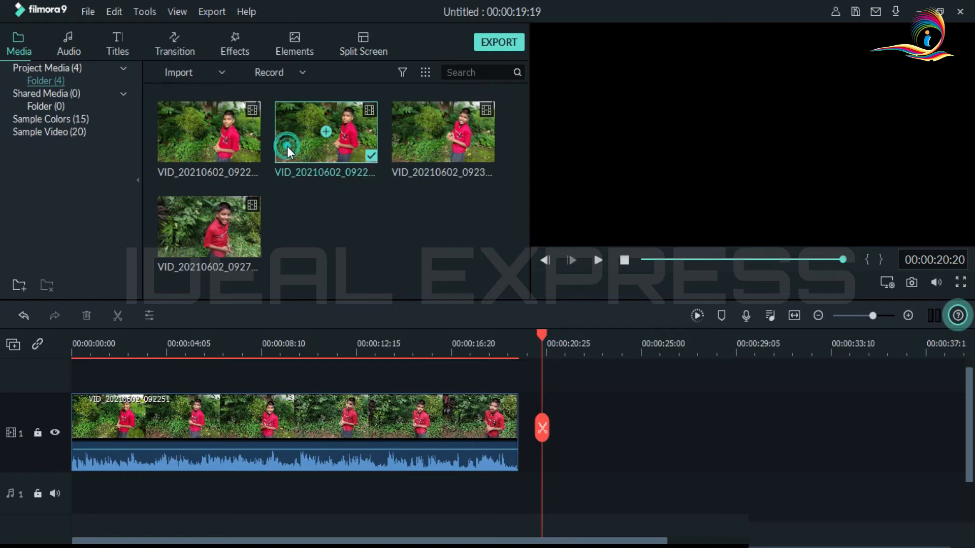
{"action": "left_click_drag", "start_coordinate": [288, 147], "coordinate": [544, 412]}
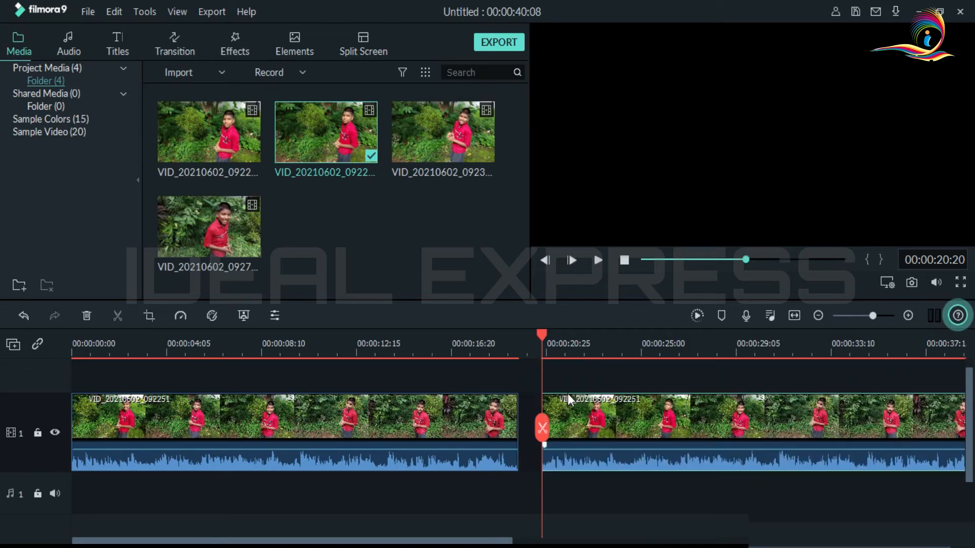
Play the second timeline clip from its start, replay across the empty gap between the two clips, and pause.
{"action": "left_click", "coordinate": [596, 259]}
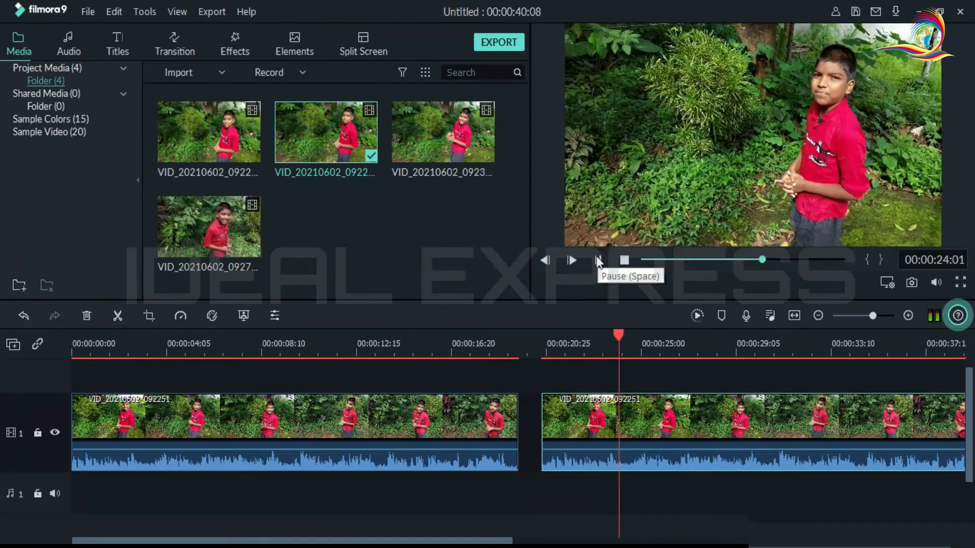
{"action": "left_click", "coordinate": [596, 259]}
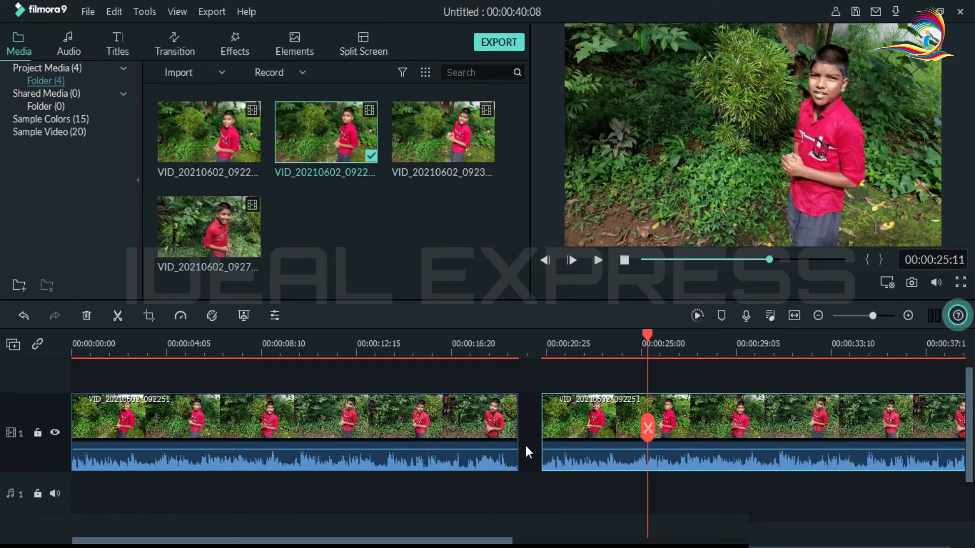
{"action": "left_click", "coordinate": [453, 343]}
{"action": "left_click", "coordinate": [599, 261]}
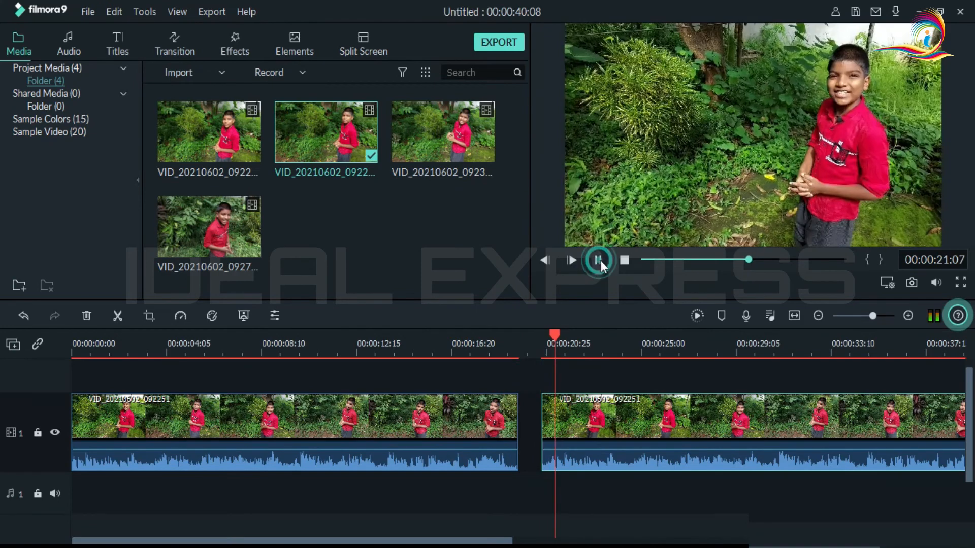
{"action": "left_click", "coordinate": [599, 261]}
Delete the empty gap between the two clips on video track 1.
{"action": "left_click", "coordinate": [527, 432]}
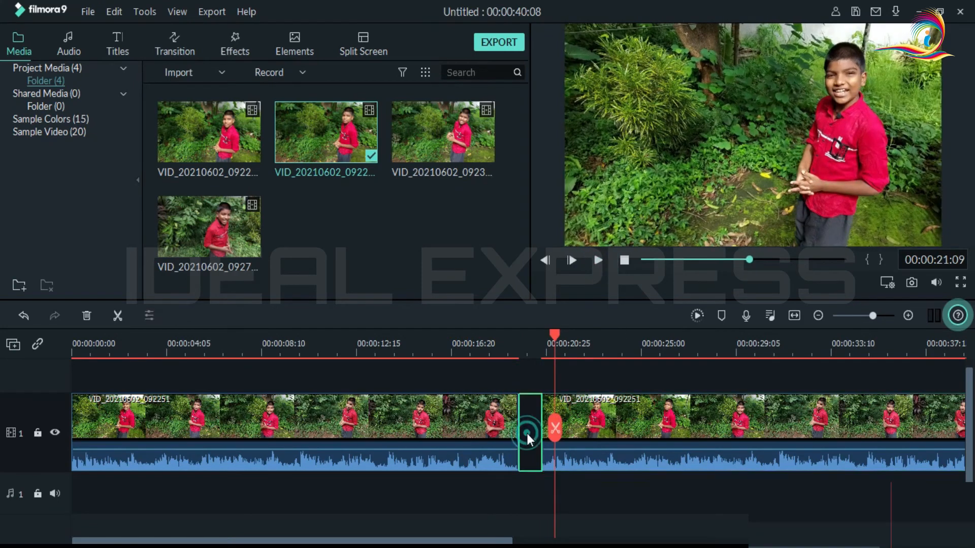
{"action": "key", "text": "Delete"}
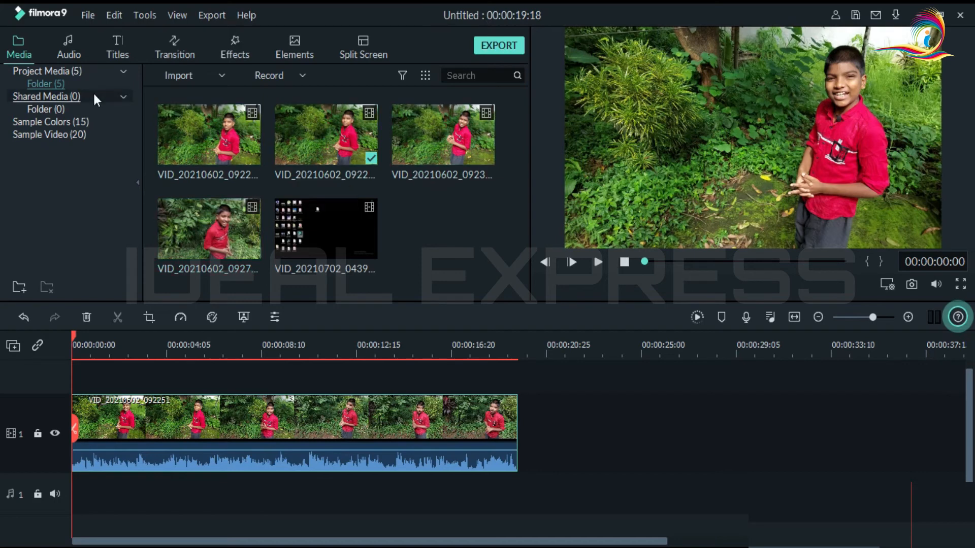
Save the project as FilimoraPart2 in the ideal Express folder inside Filimora.
{"action": "left_click", "coordinate": [87, 16]}
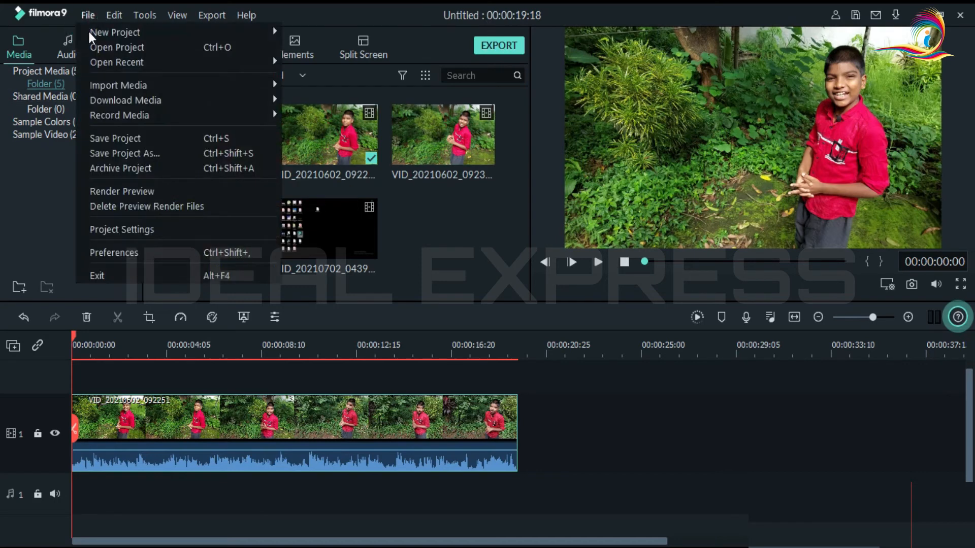
{"action": "left_click", "coordinate": [122, 146]}
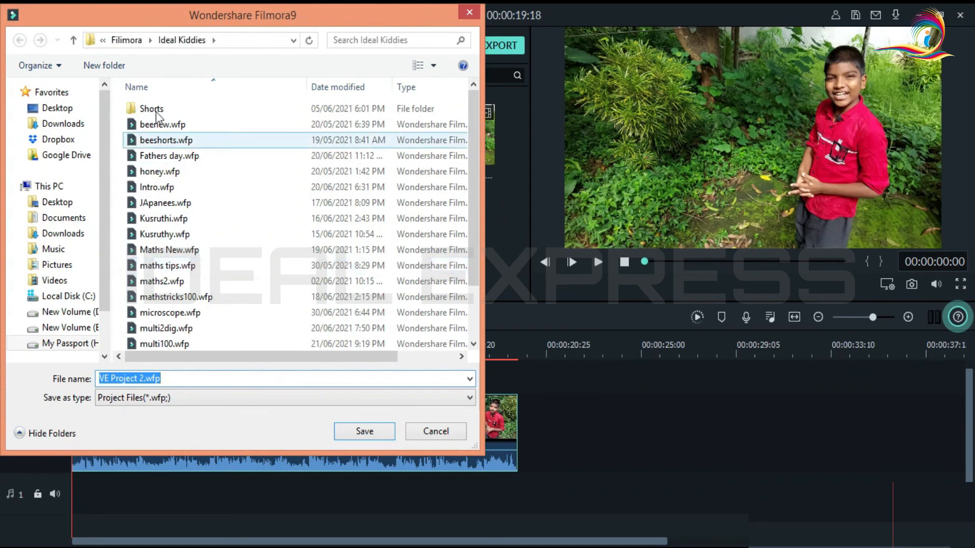
{"action": "left_click", "coordinate": [127, 41]}
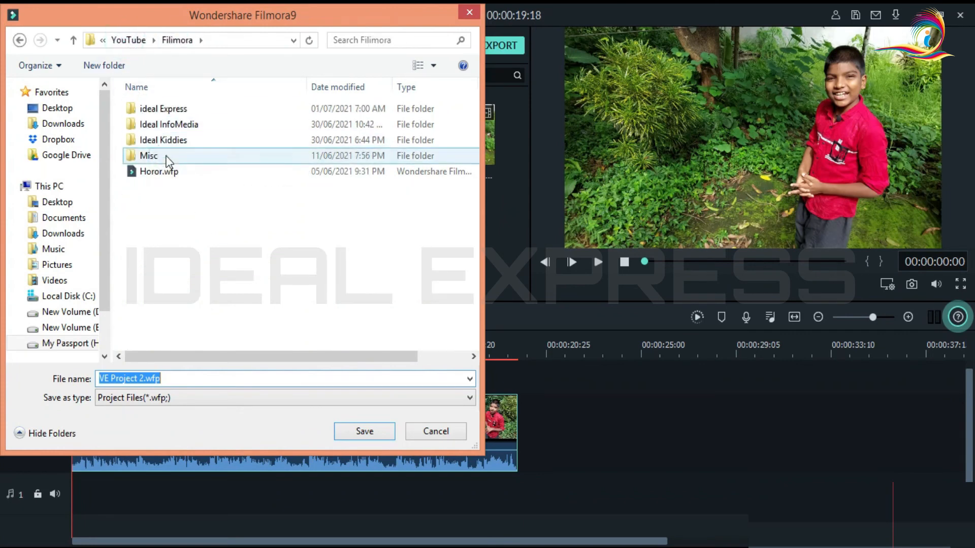
{"action": "double_click", "coordinate": [185, 109]}
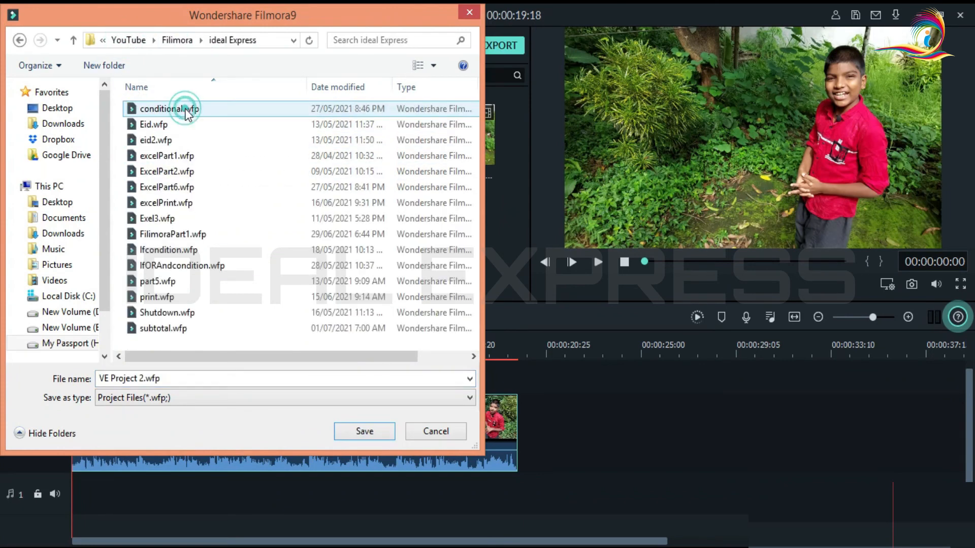
{"action": "left_click", "coordinate": [168, 378]}
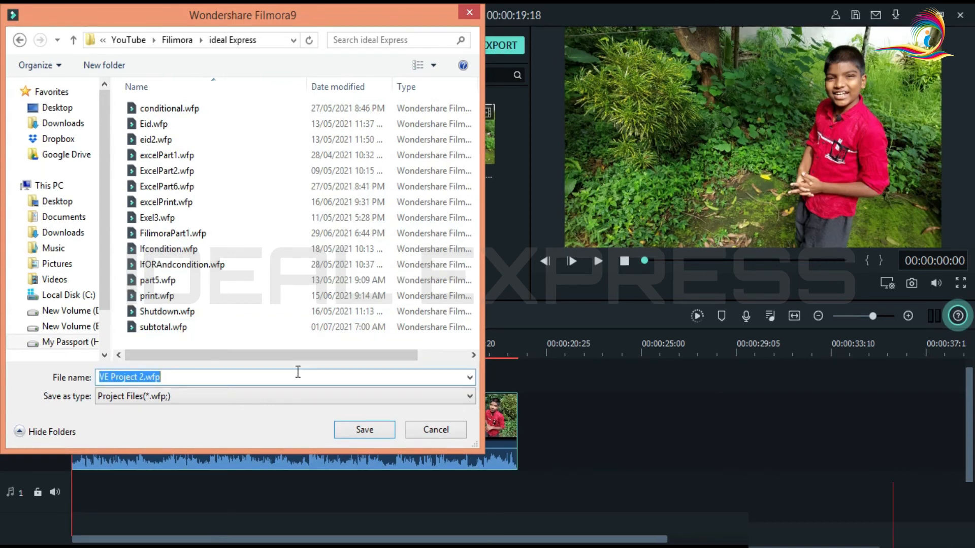
{"action": "type", "text": "Fili"}
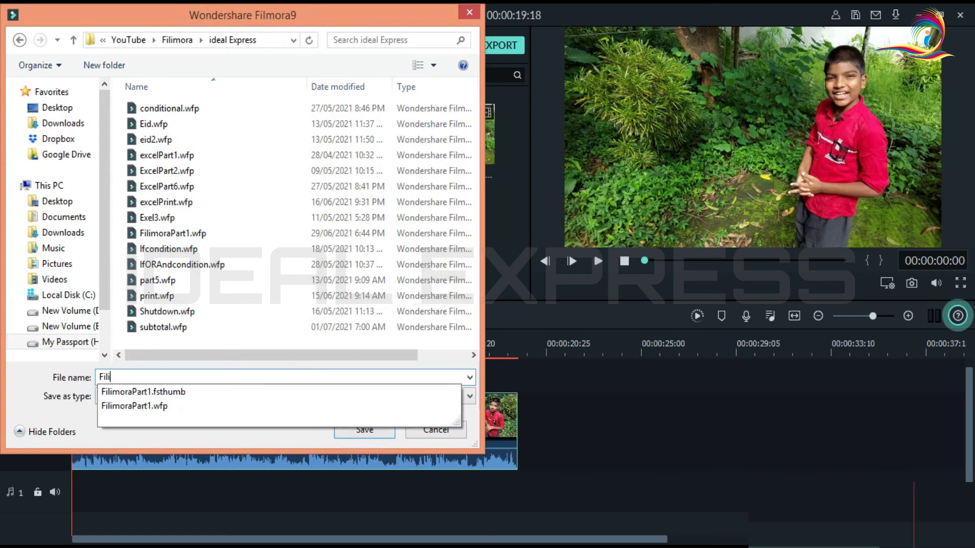
{"action": "type", "text": "moraPart2"}
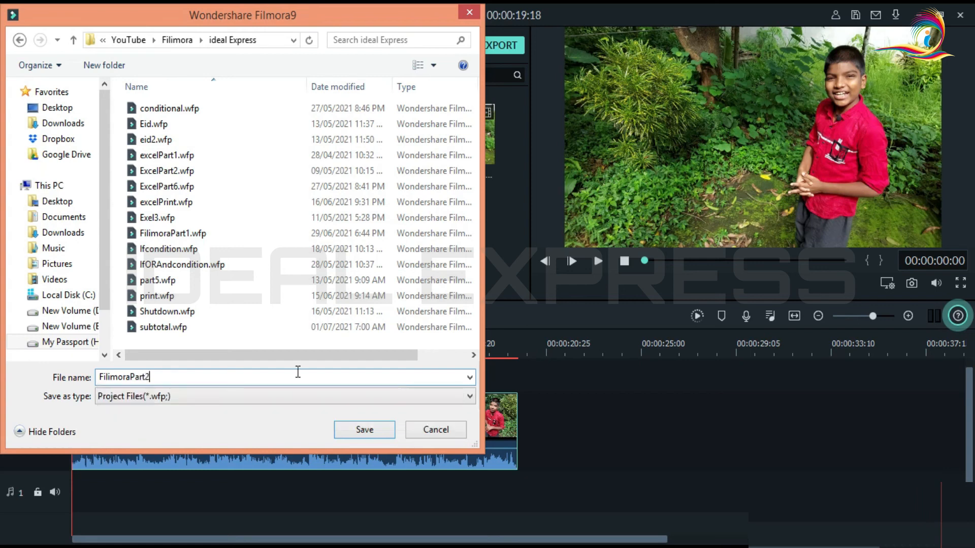
{"action": "left_click", "coordinate": [365, 430]}
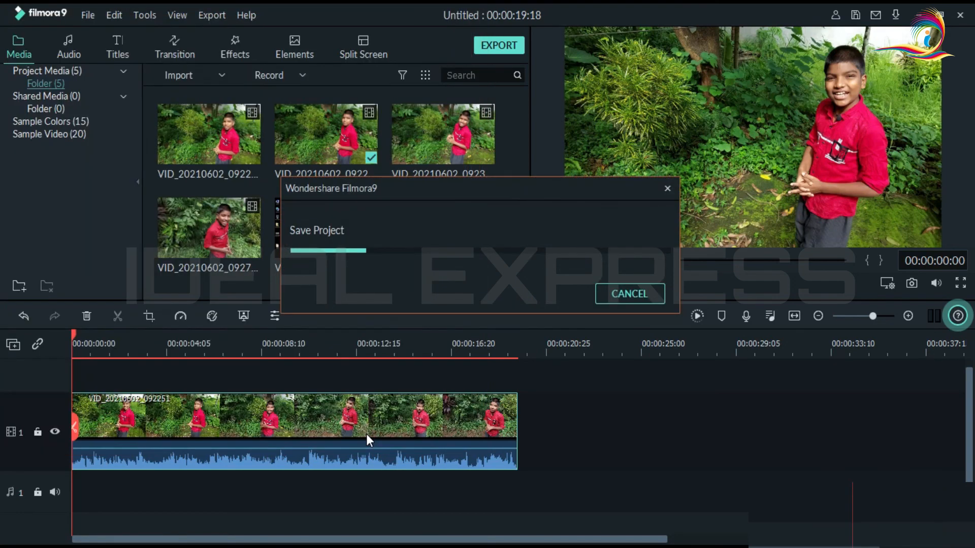